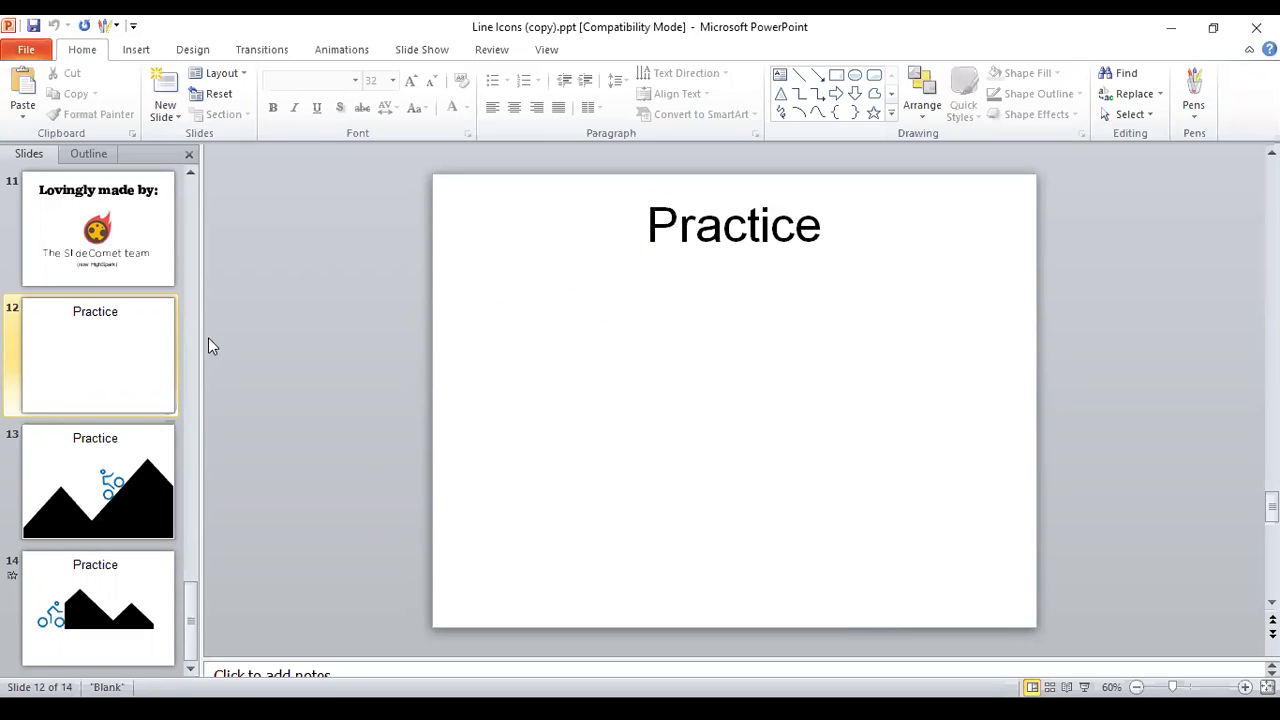
# Open the Emotes icon slide (slide 9) and select the bicycle icon
pyautogui.click(191, 613)
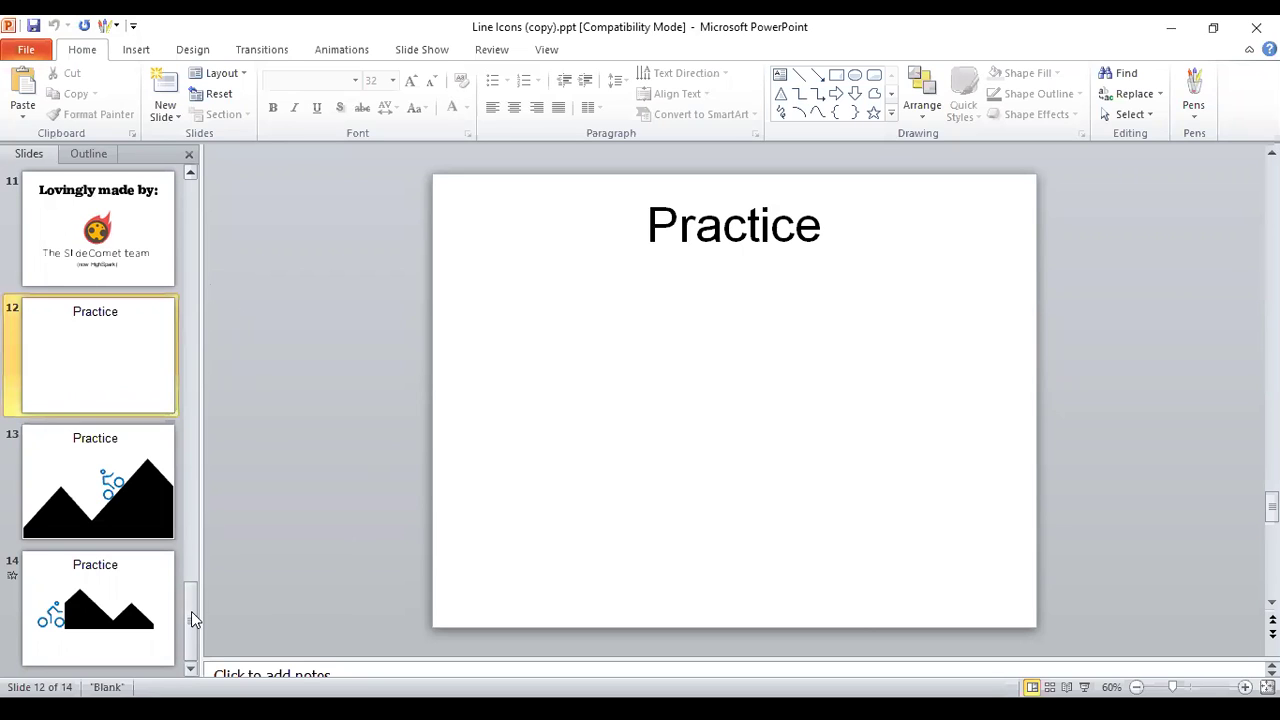
pyautogui.click(190, 174)
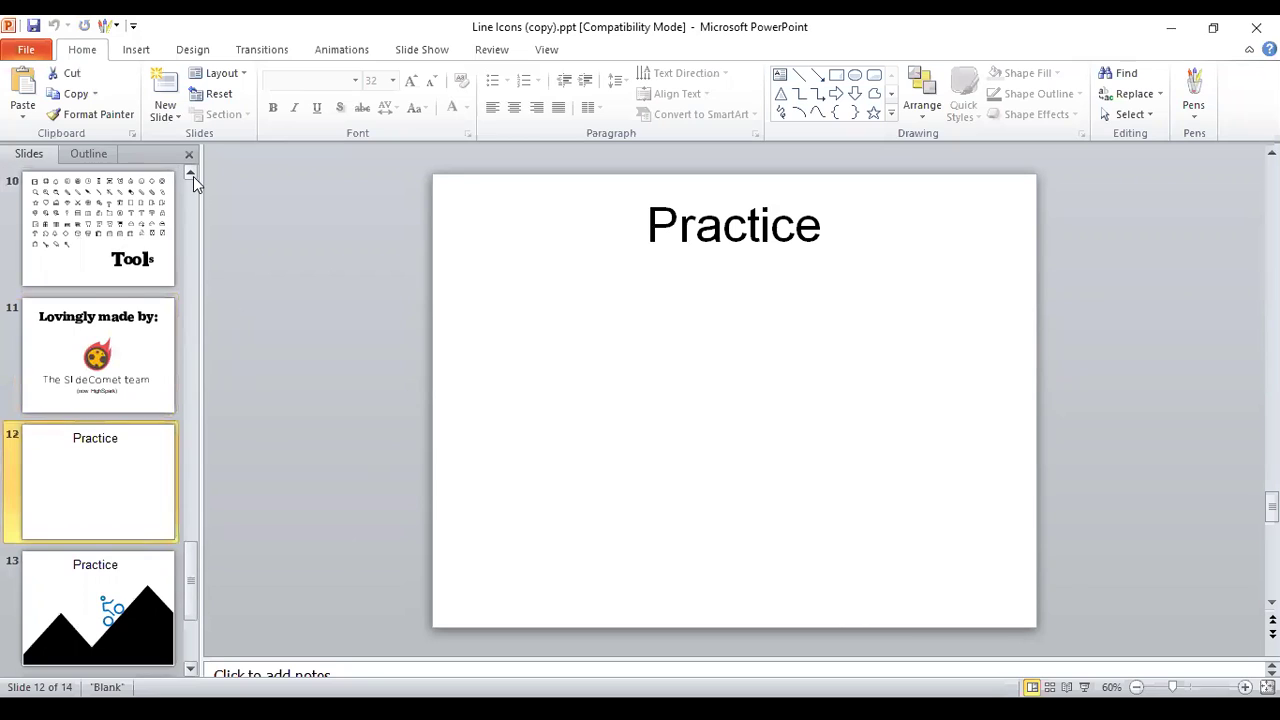
pyautogui.click(190, 174)
pyautogui.click(128, 215)
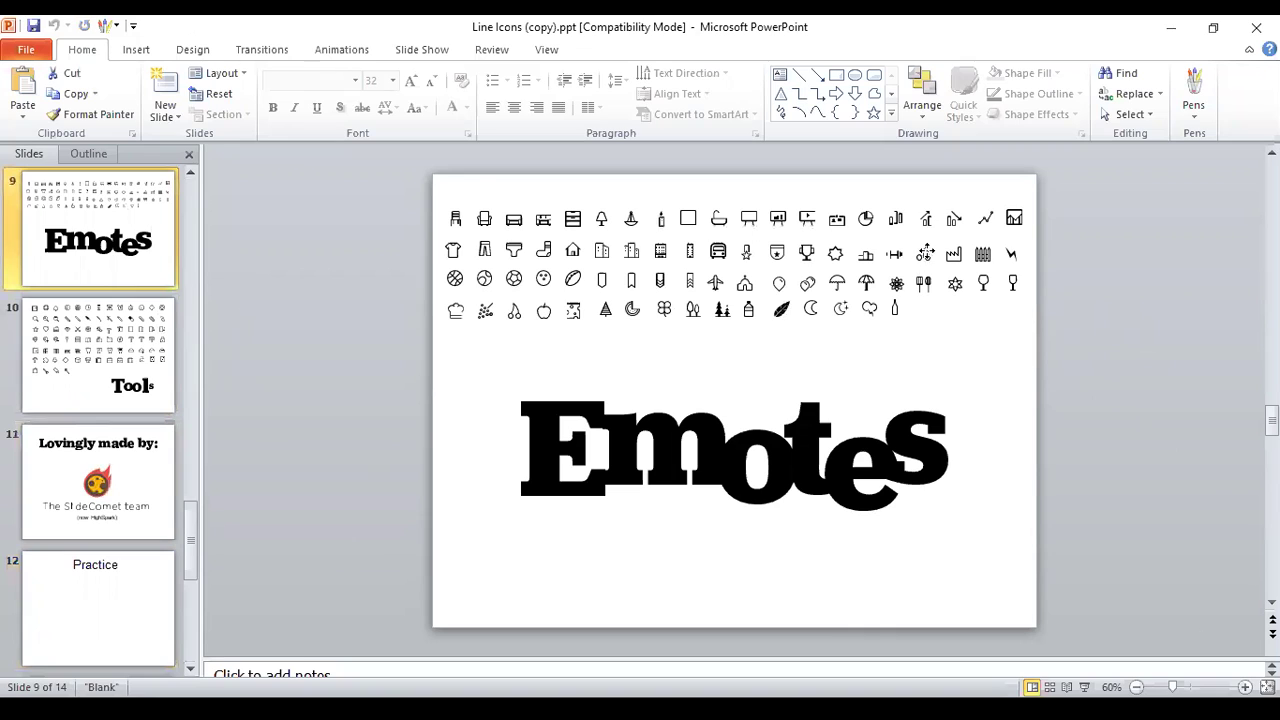
pyautogui.click(924, 254)
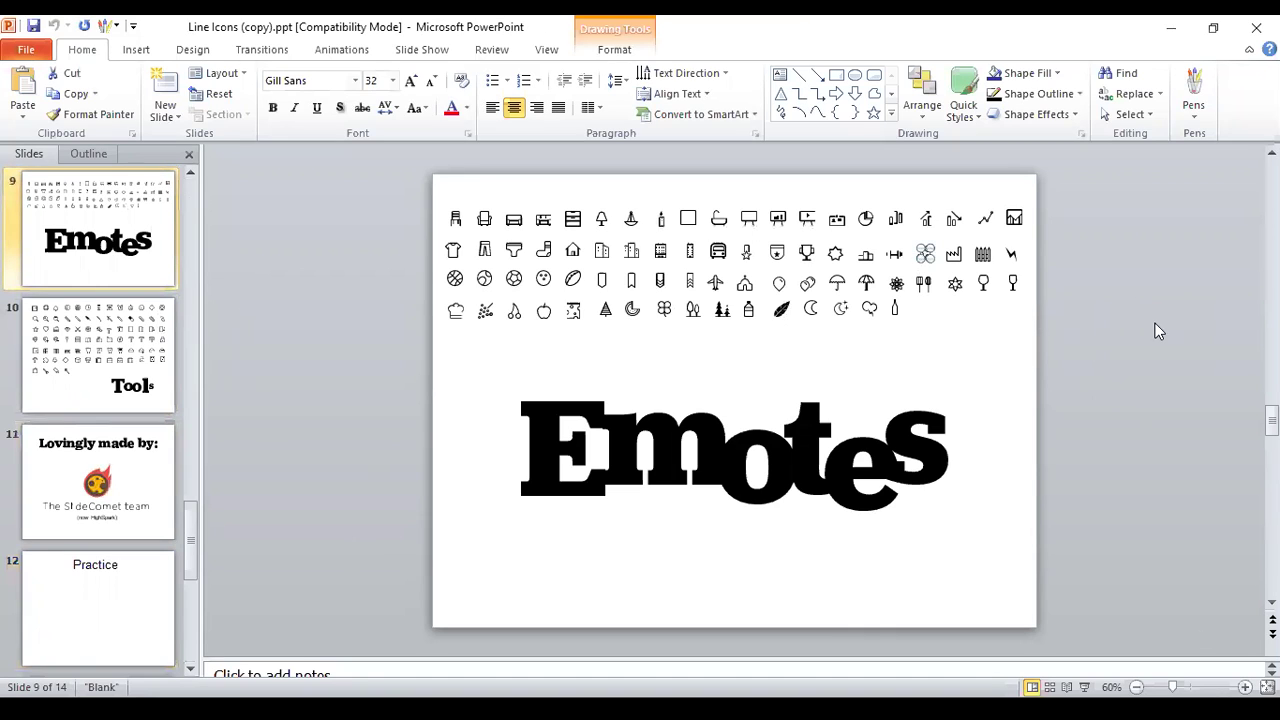
# Paste the bicycle icon onto the Practice slide, delete it again, and return to Emotes
pyautogui.click(100, 605)
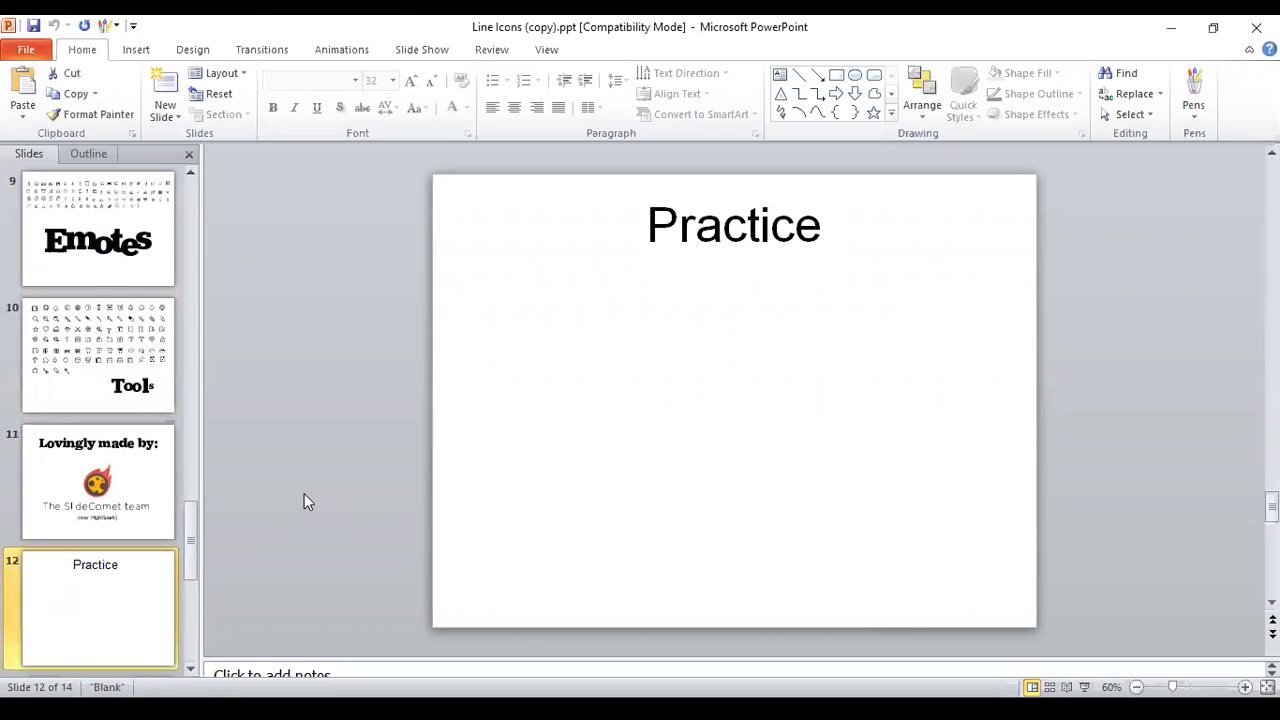
pyautogui.hotkey('ctrl', 'v')
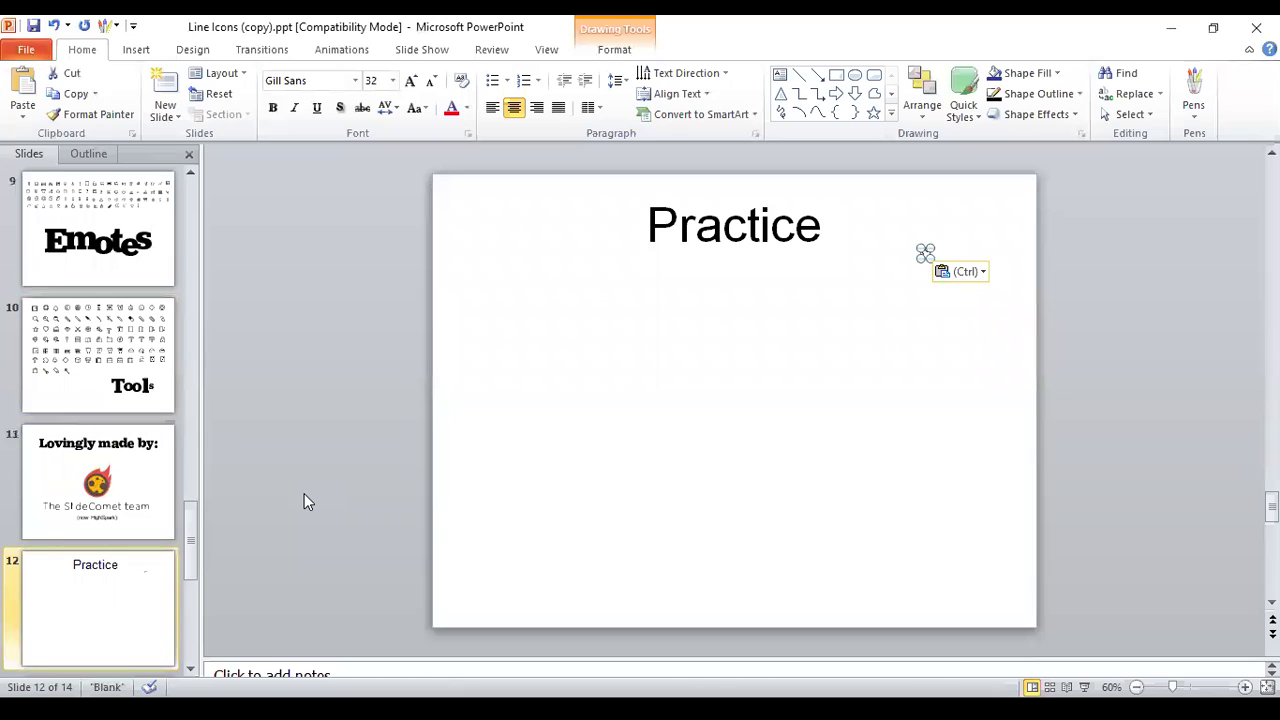
pyautogui.click(826, 389)
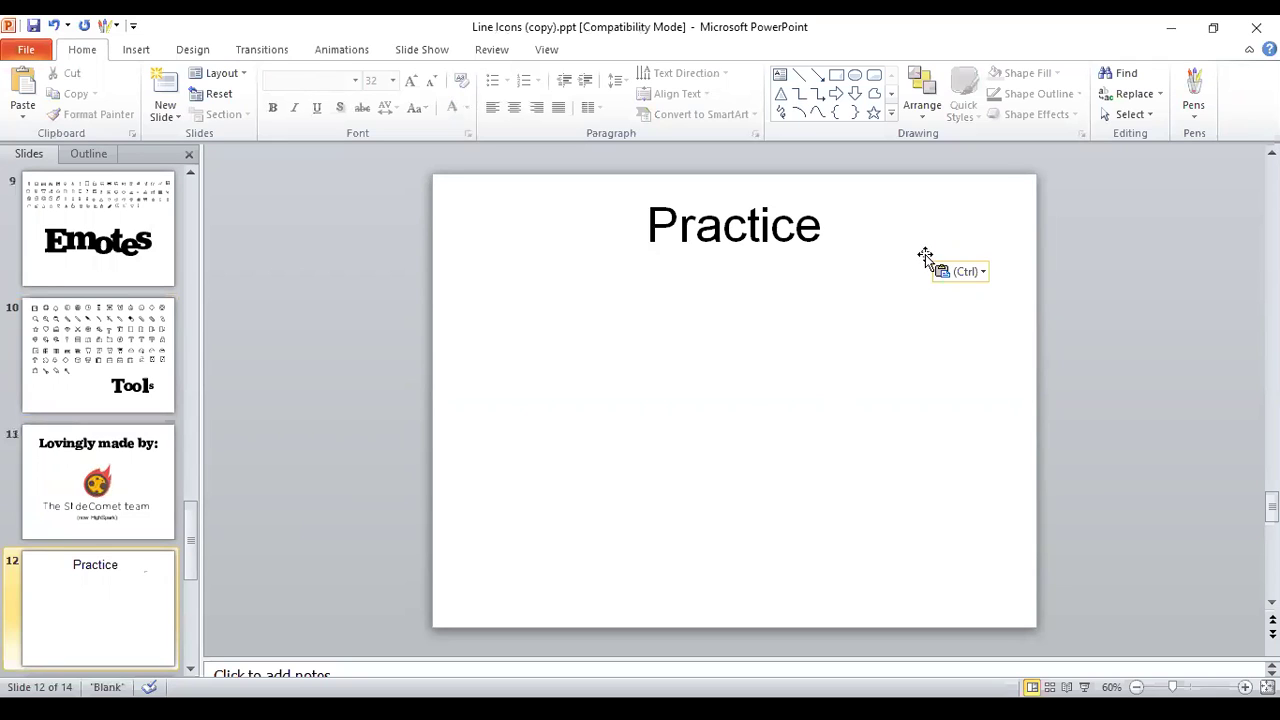
pyautogui.click(920, 256)
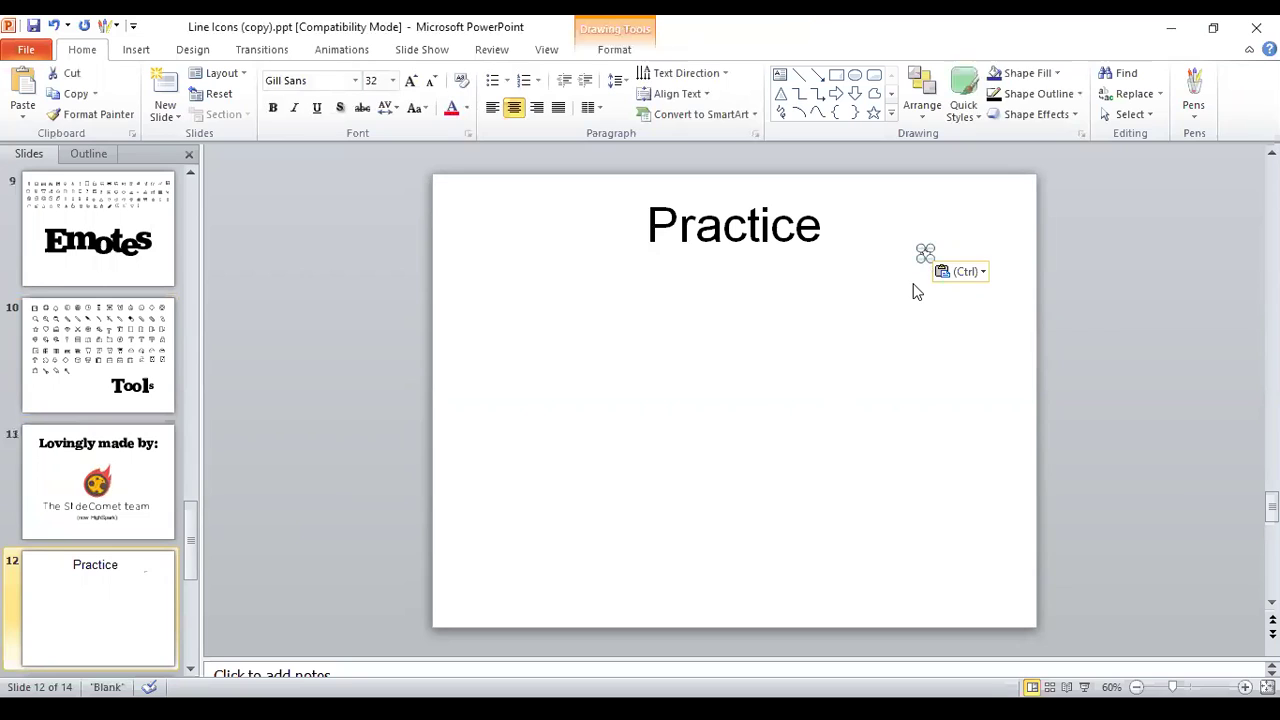
pyautogui.press('Delete')
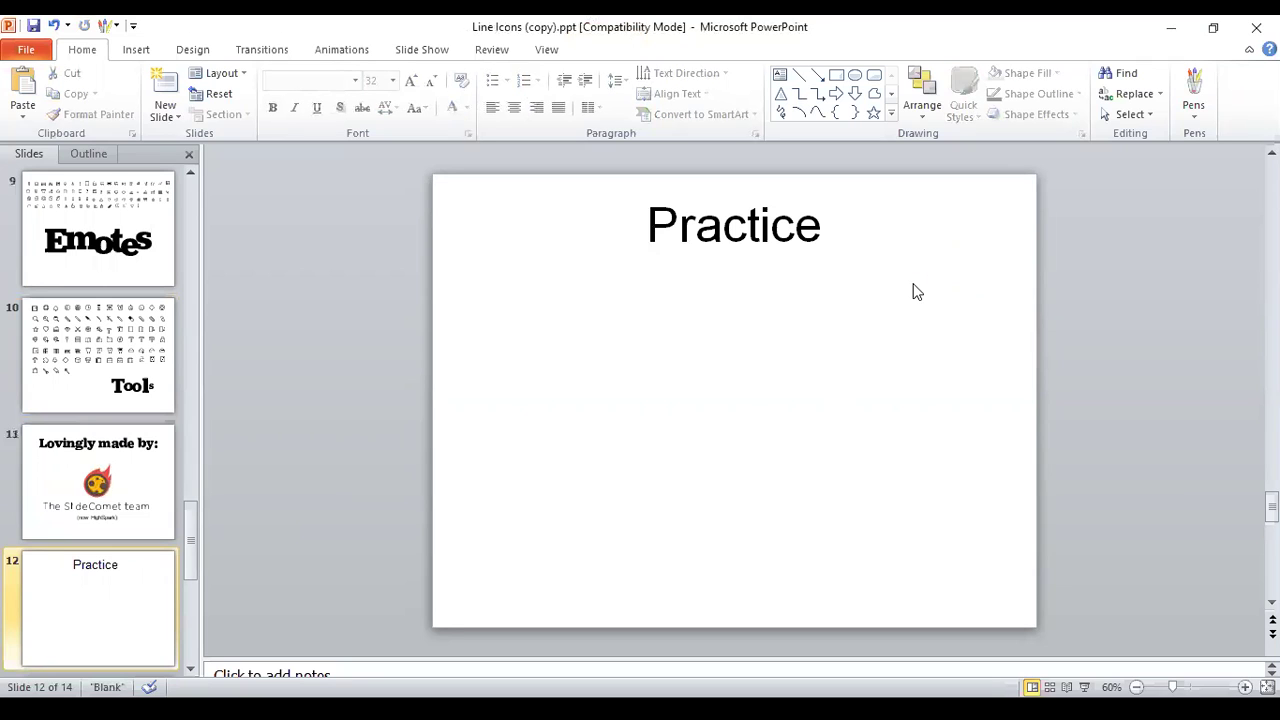
pyautogui.click(118, 208)
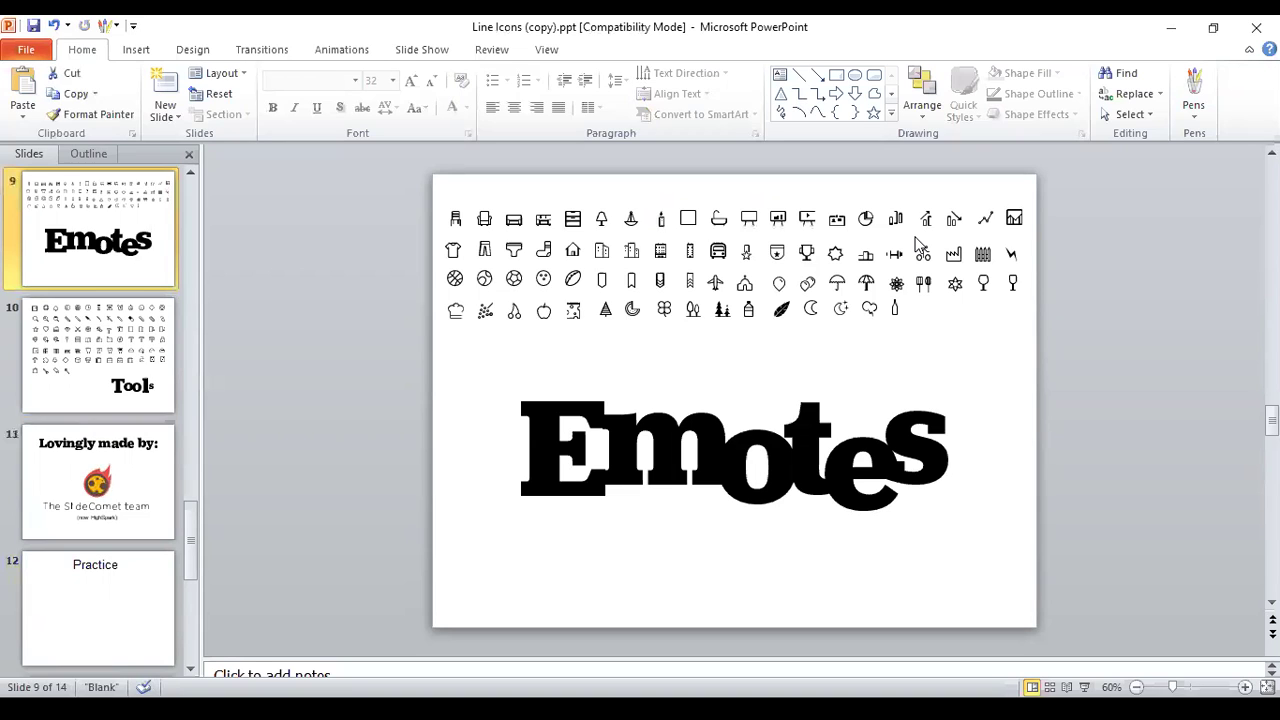
# Drag-select the bicycle icon's pieces, group them into one object, and copy it
pyautogui.click(920, 245)
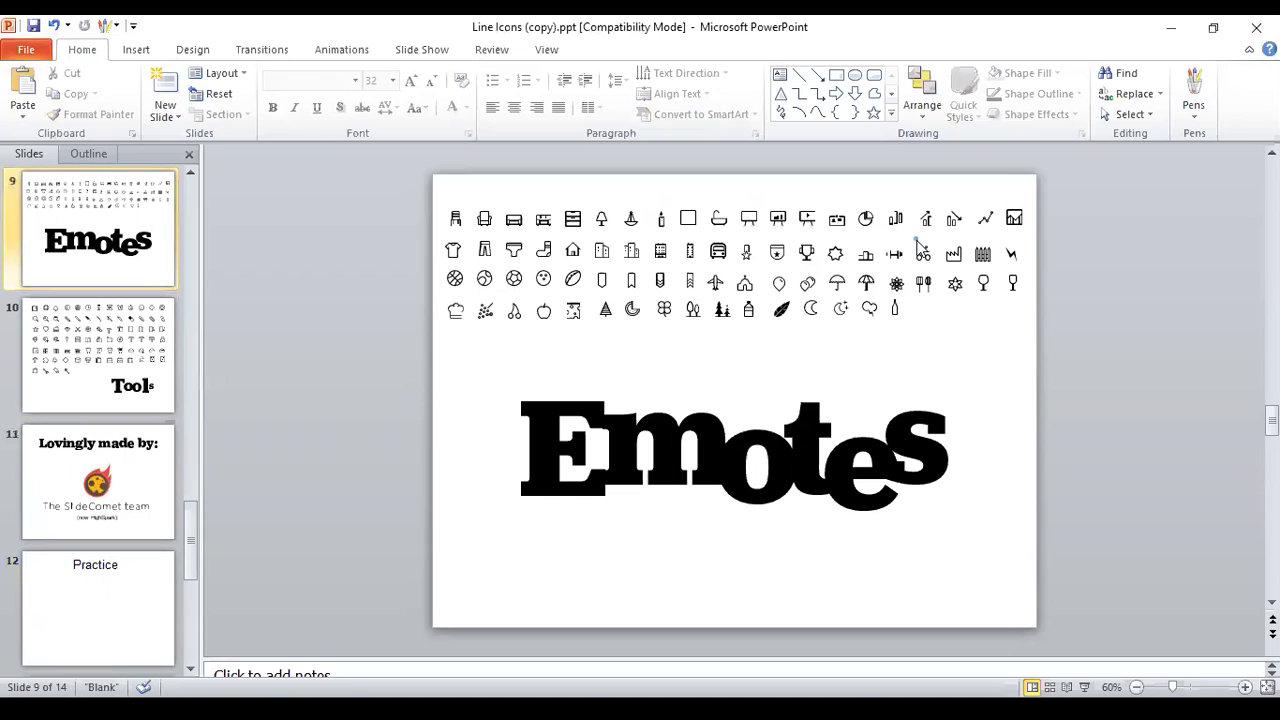
pyautogui.moveTo(916, 239); pyautogui.dragTo(937, 269)
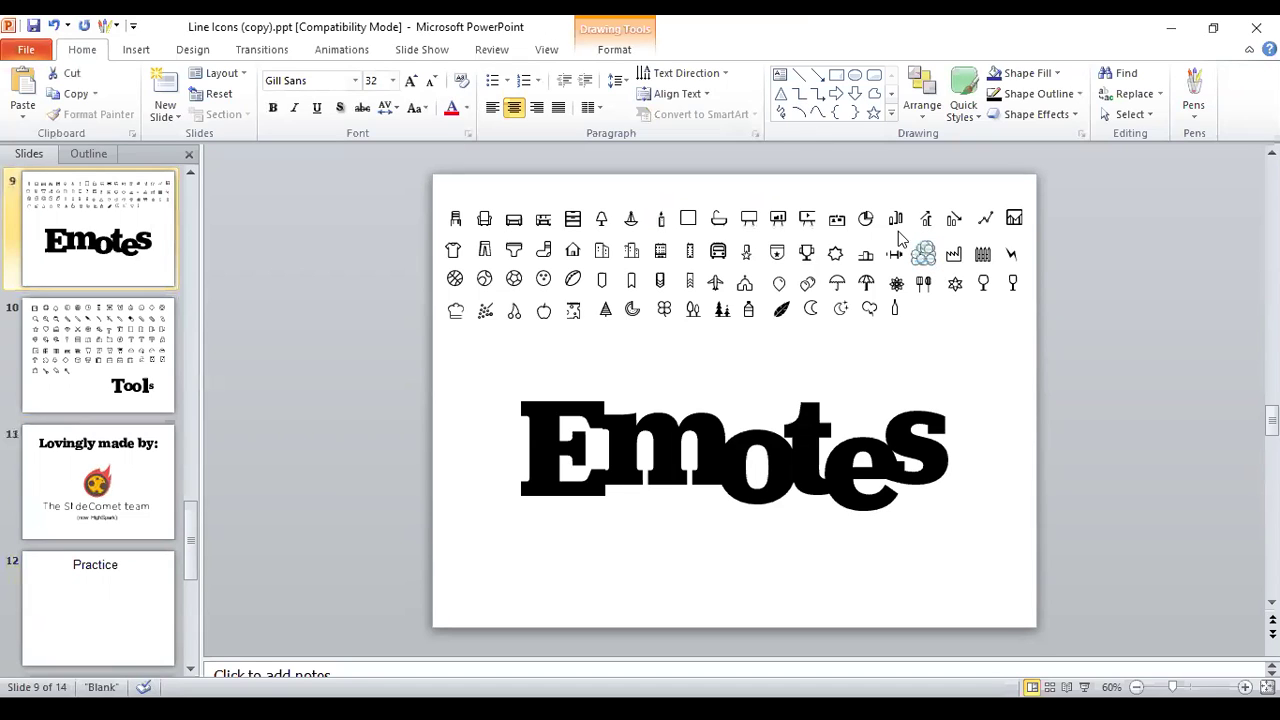
pyautogui.click(612, 50)
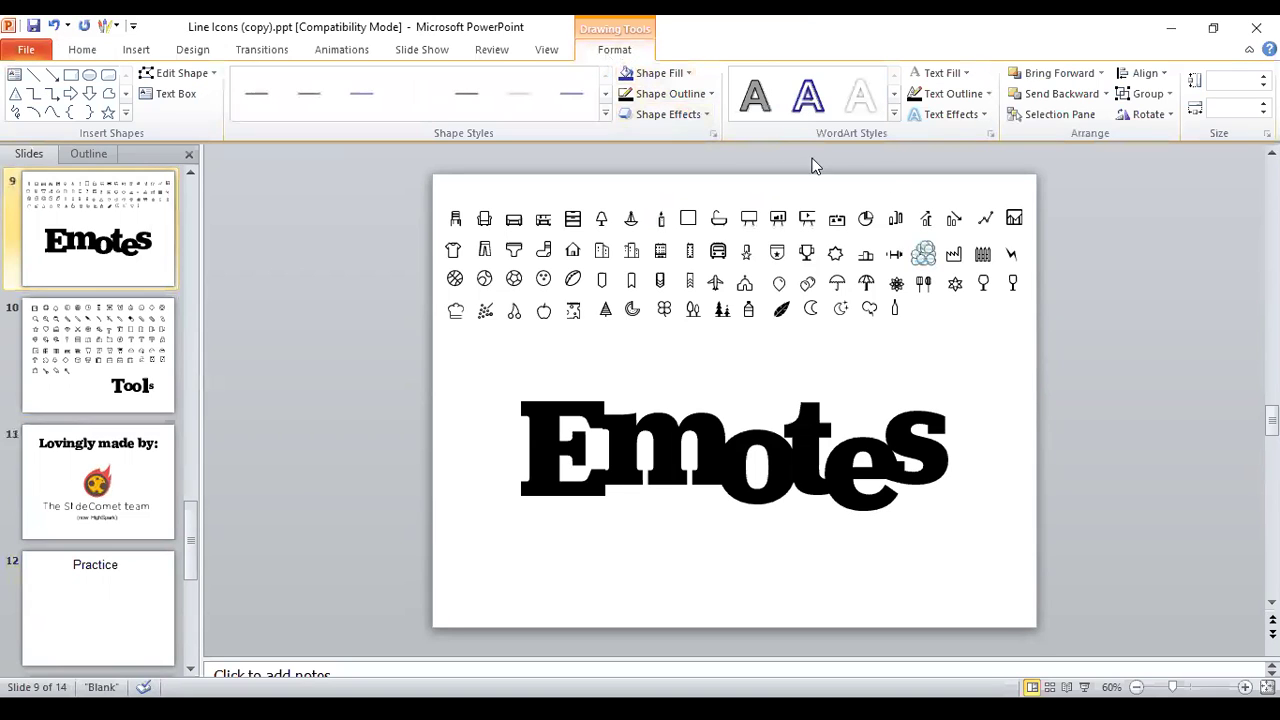
pyautogui.click(1155, 95)
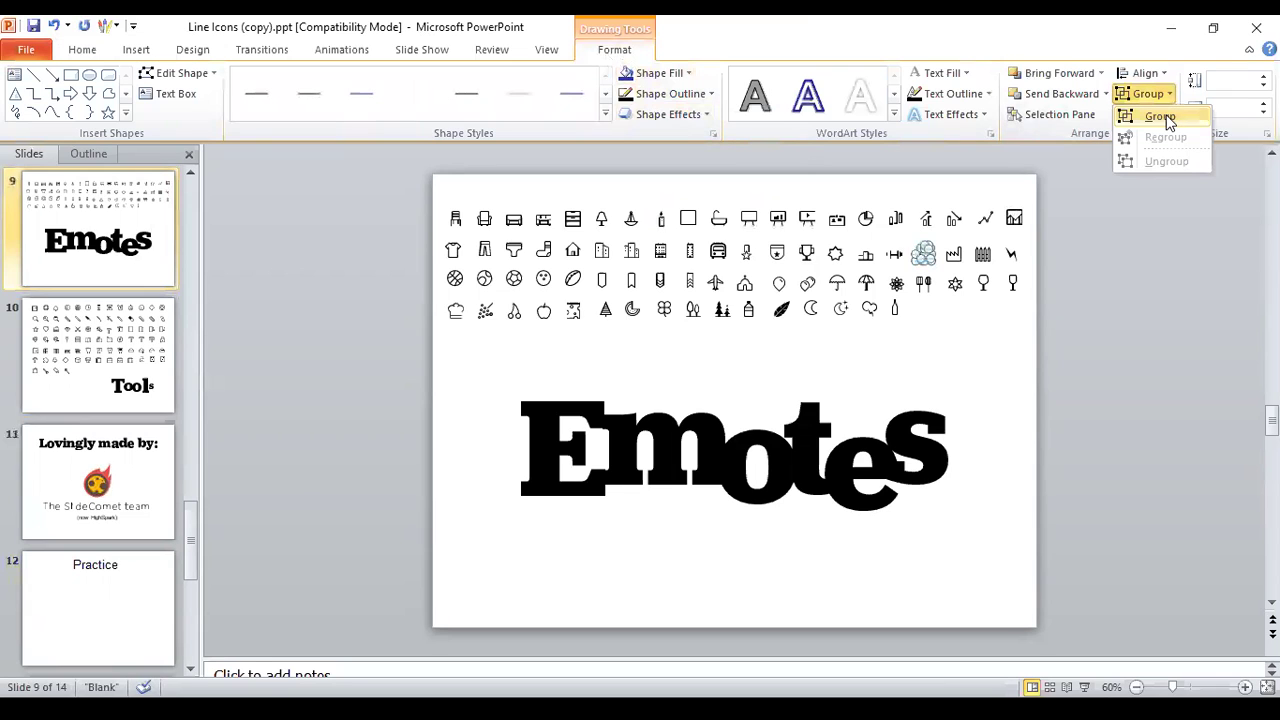
pyautogui.click(1162, 117)
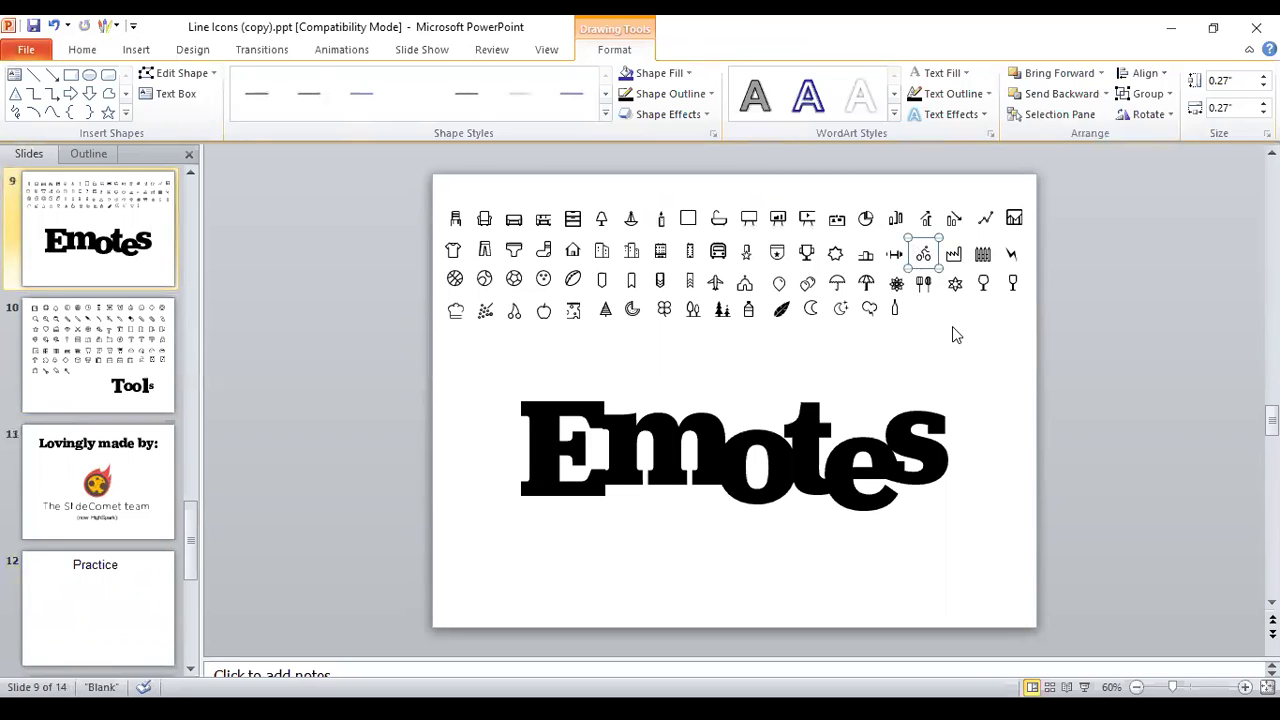
pyautogui.hotkey('ctrl', 'z')
# Paste the grouped bicycle icon onto slide 12, the Practice slide
pyautogui.click(120, 602)
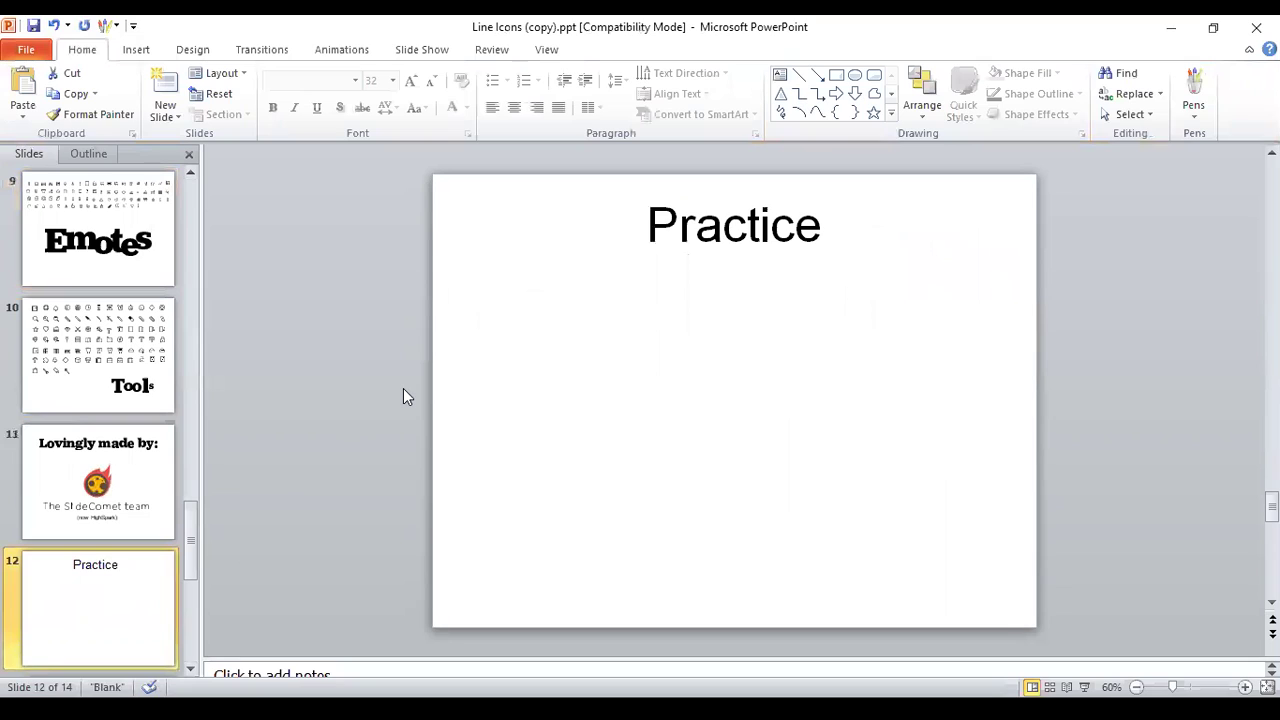
pyautogui.hotkey('ctrl', 'v')
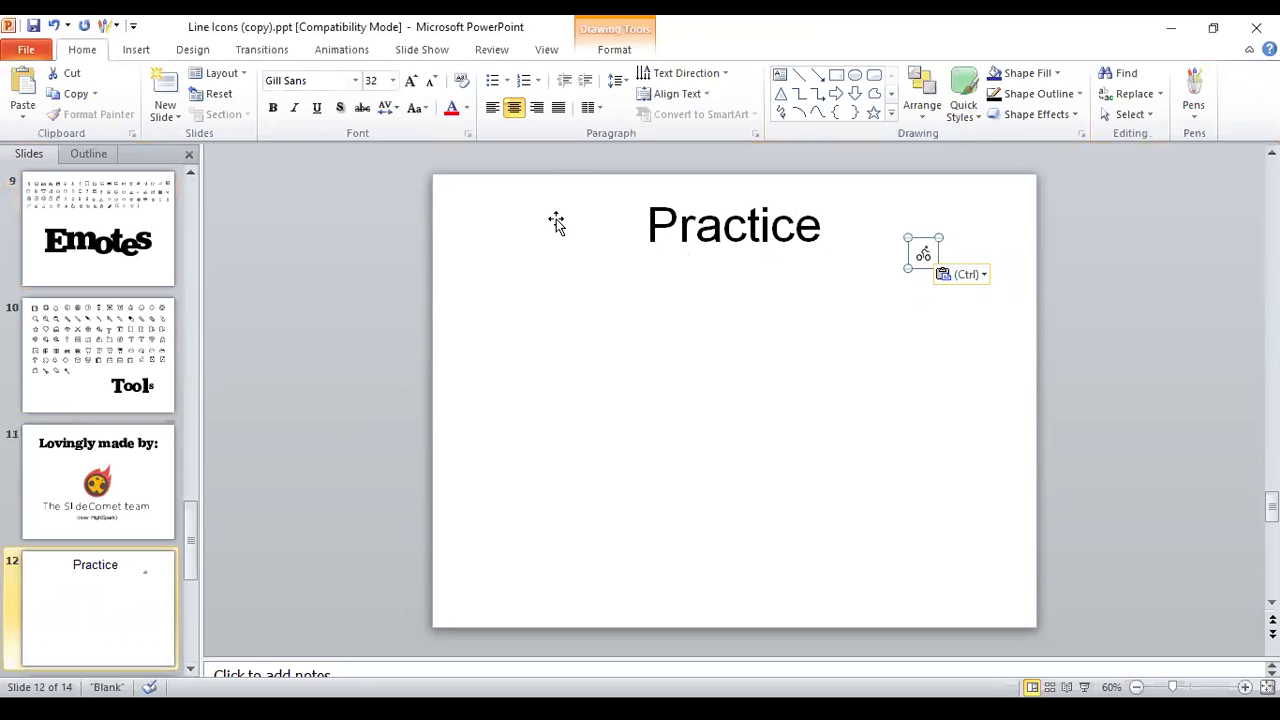
pyautogui.click(614, 50)
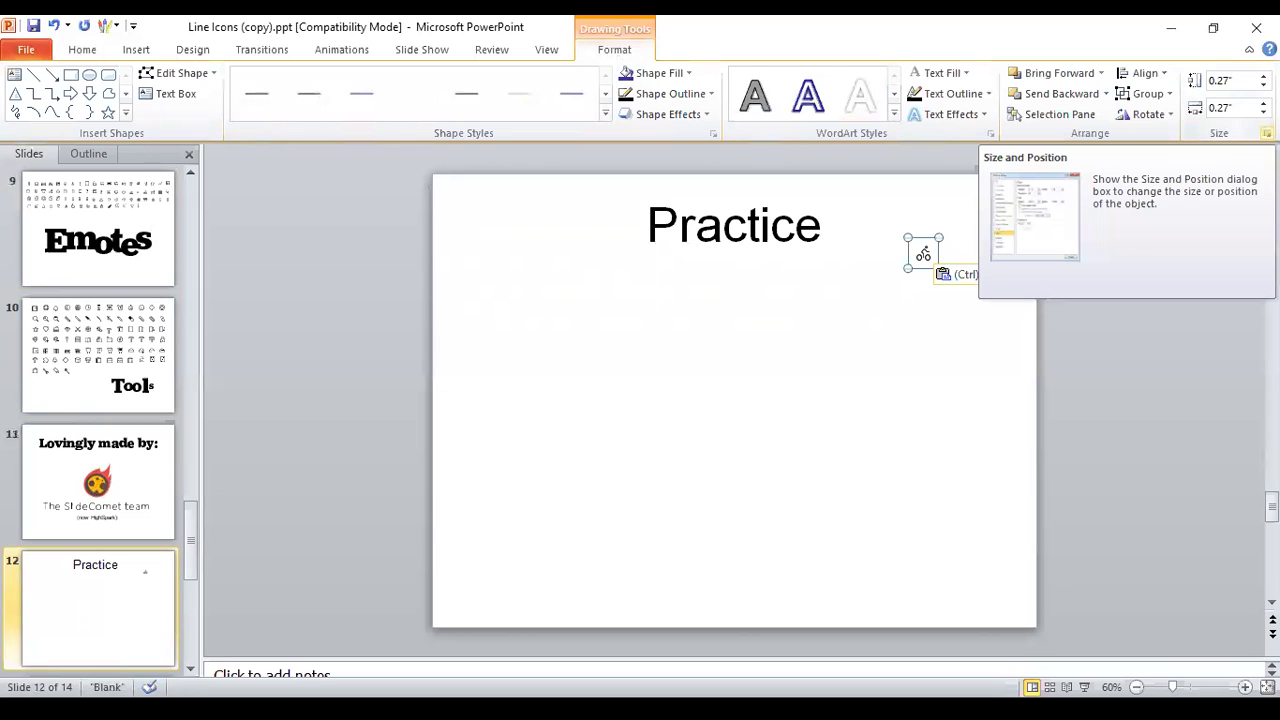
# Resize the bicycle icon from 0.27" to 2" with its aspect ratio locked
pyautogui.click(1266, 133)
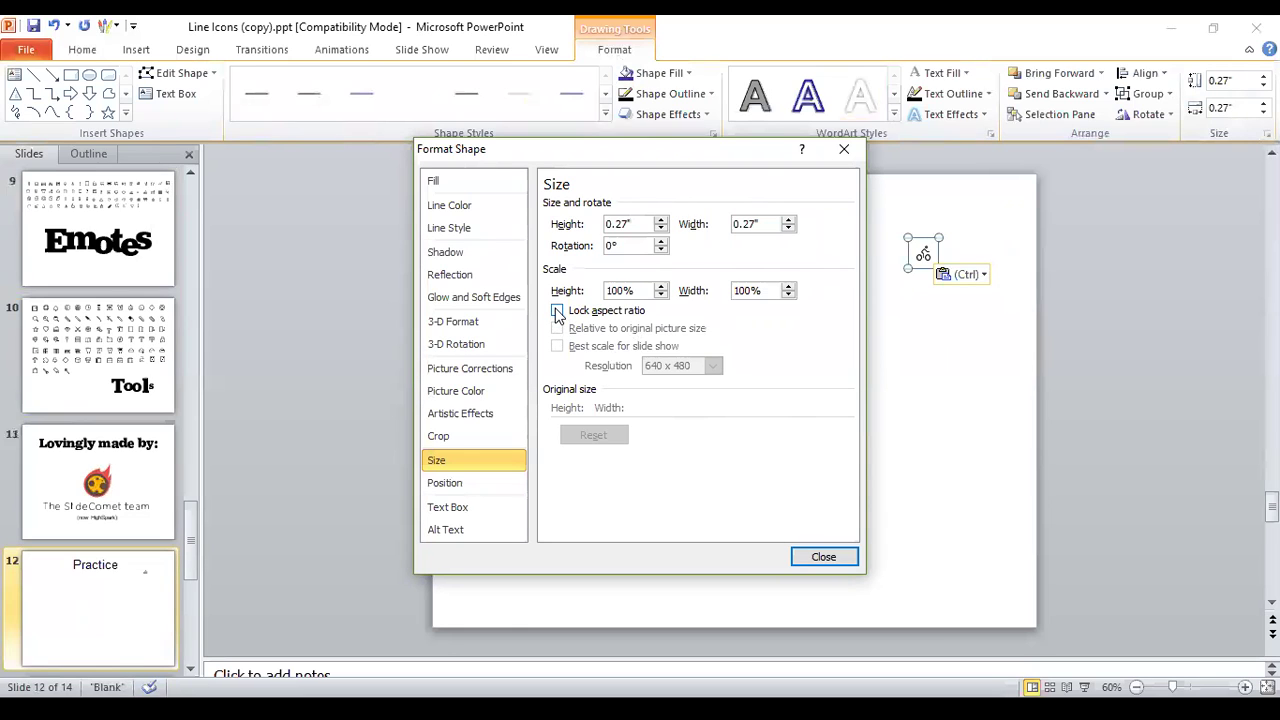
pyautogui.click(557, 311)
pyautogui.click(637, 224)
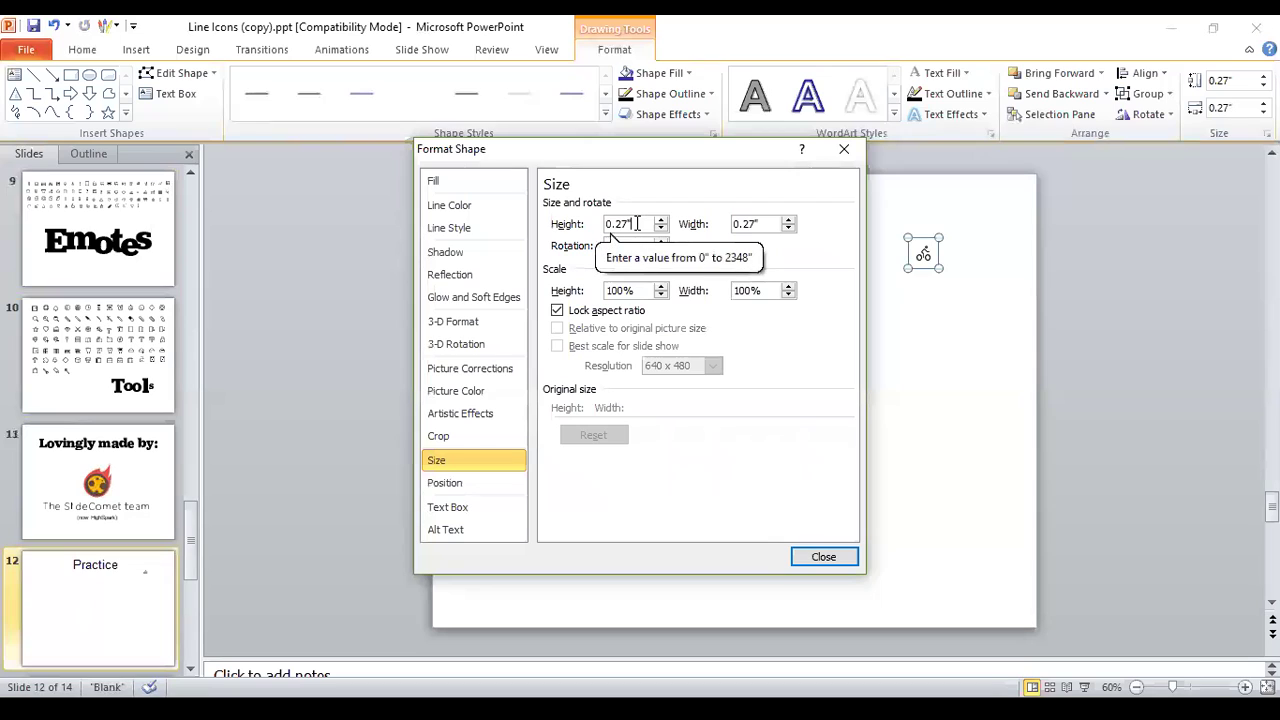
pyautogui.press('BackSpace')
pyautogui.press('BackSpace')
pyautogui.press('BackSpace')
pyautogui.press('BackSpace')
pyautogui.press('BackSpace')
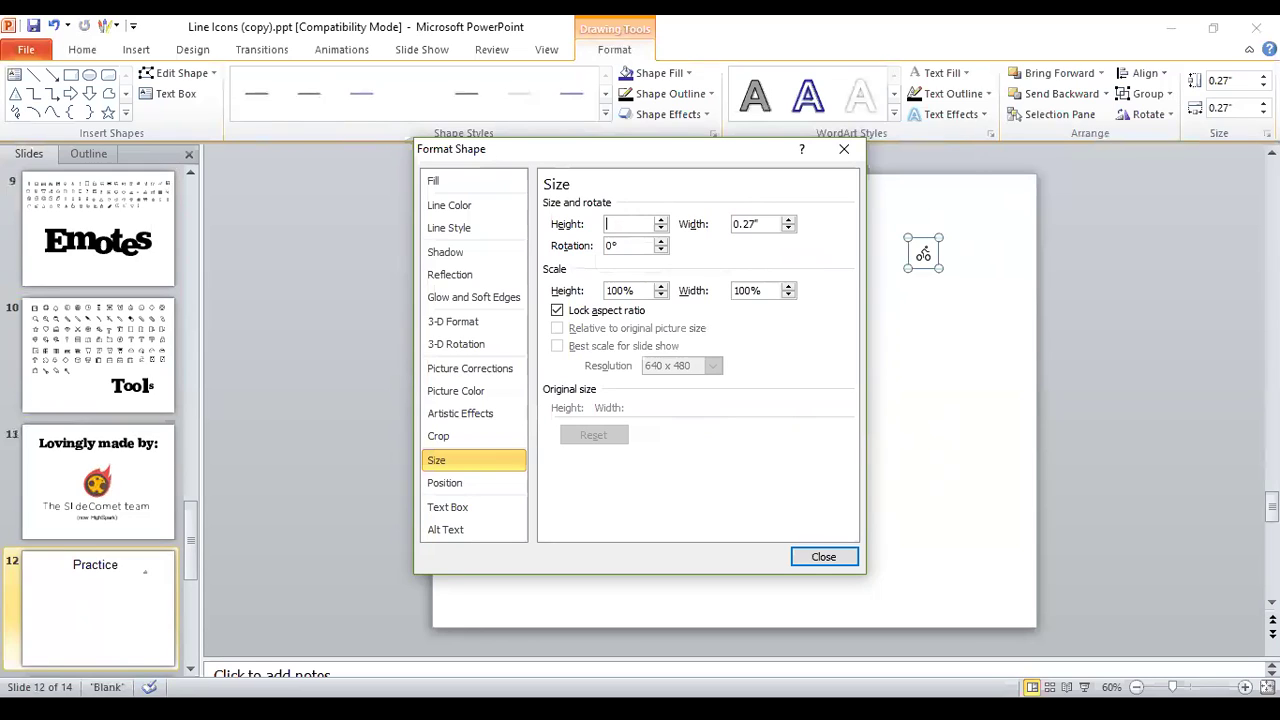
pyautogui.write('2,0')
pyautogui.press('Return')
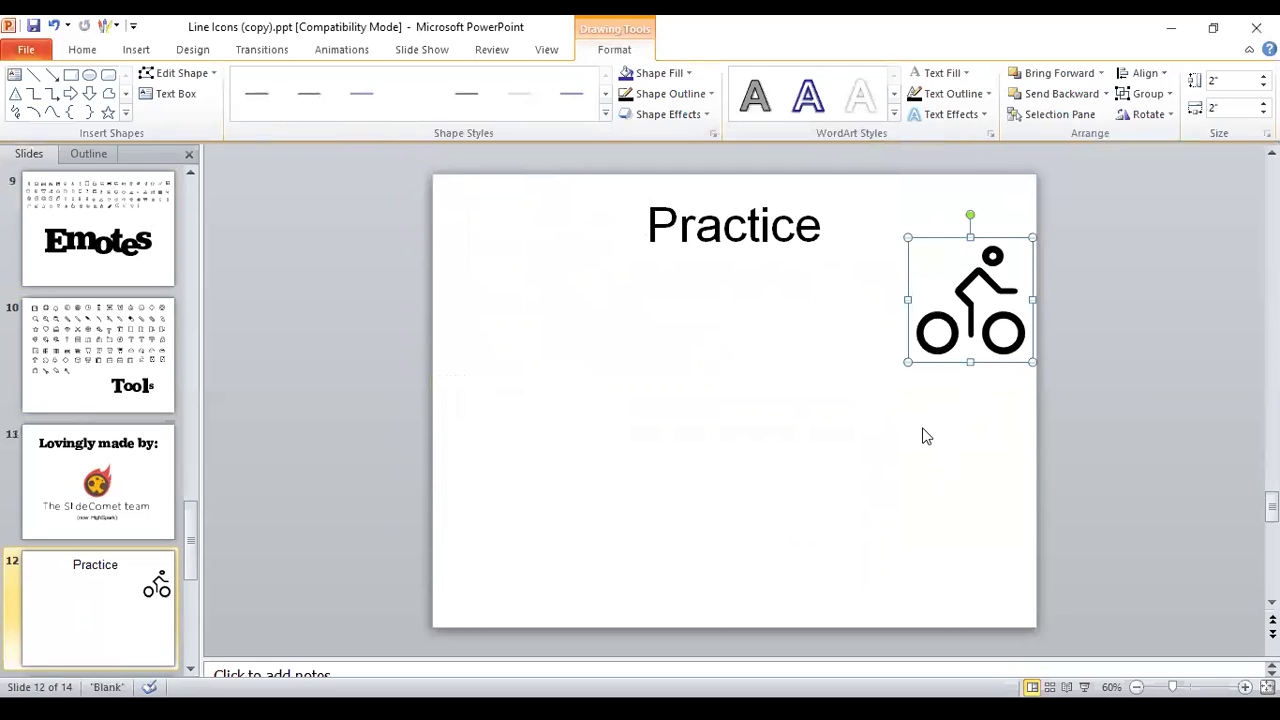
# Nudge the 2-inch icon down and left to centre it below the title
pyautogui.press('Down')
pyautogui.press('Down')
pyautogui.press('Down')
pyautogui.press('Down')
pyautogui.press('Down')
pyautogui.press('Down')
pyautogui.press('Down')
pyautogui.press('Down')
pyautogui.press('Down')
pyautogui.press('Down')
pyautogui.press('Down')
pyautogui.press('Down')
pyautogui.press('Down')
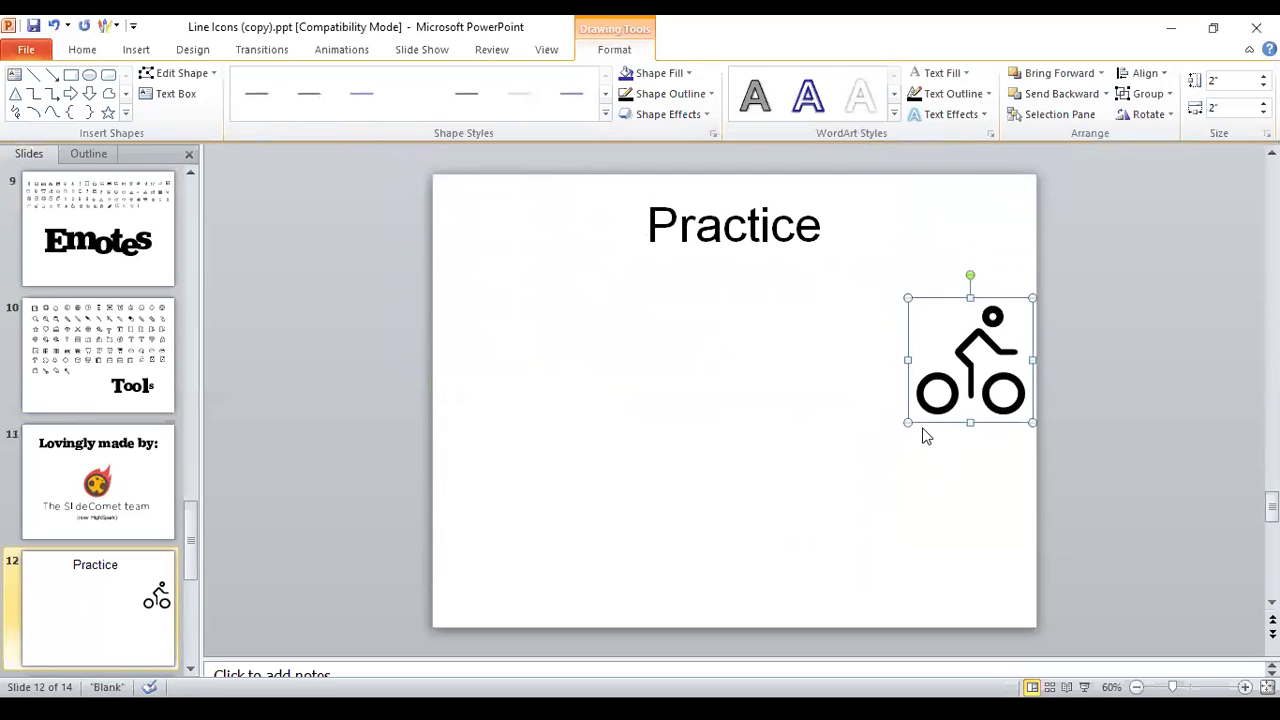
pyautogui.press('Left')
pyautogui.press('Left')
pyautogui.press('Left')
pyautogui.press('Left')
pyautogui.press('Left')
pyautogui.press('Left')
pyautogui.press('Left')
pyautogui.press('Left')
pyautogui.press('Left')
pyautogui.press('Left')
pyautogui.press('Left')
pyautogui.press('Left')
pyautogui.press('Left')
pyautogui.press('Left')
pyautogui.press('Left')
pyautogui.press('Left')
pyautogui.press('Left')
pyautogui.press('Left')
pyautogui.press('Left')
pyautogui.press('Left')
pyautogui.press('Left')
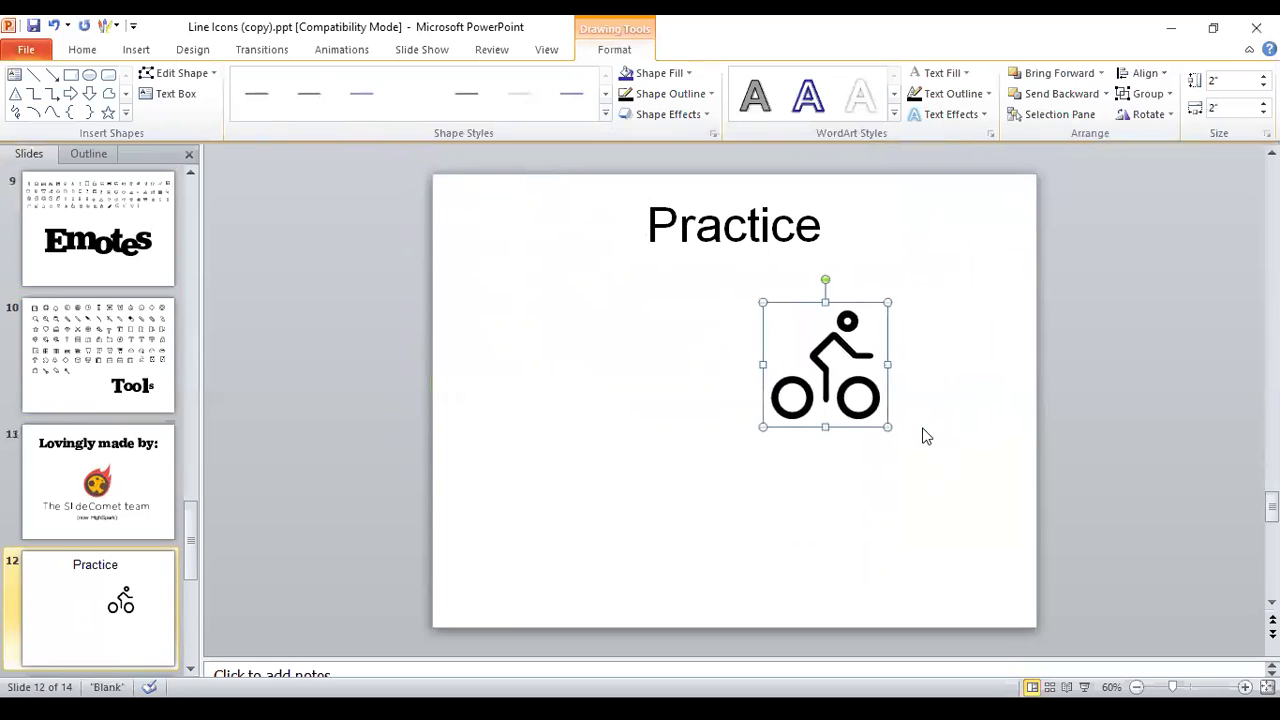
pyautogui.press('Left')
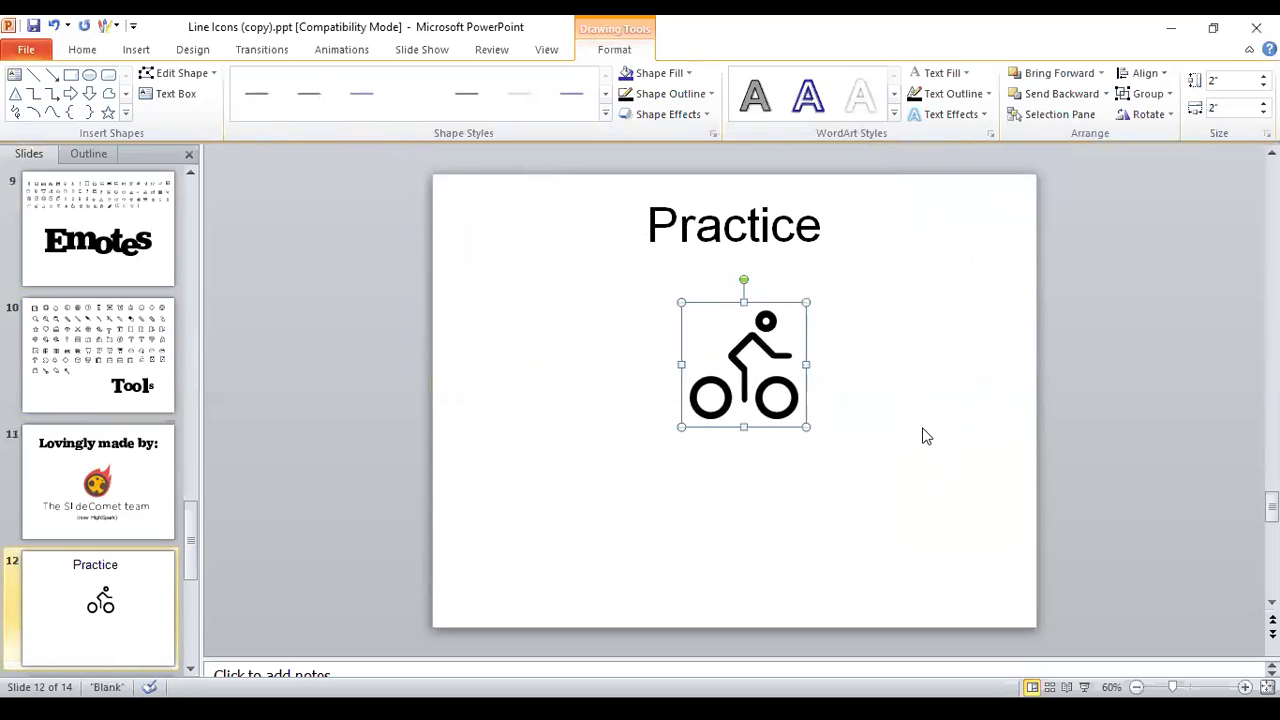
# Fill the bicycle icon blue, then make the left and right wheels green
pyautogui.click(690, 76)
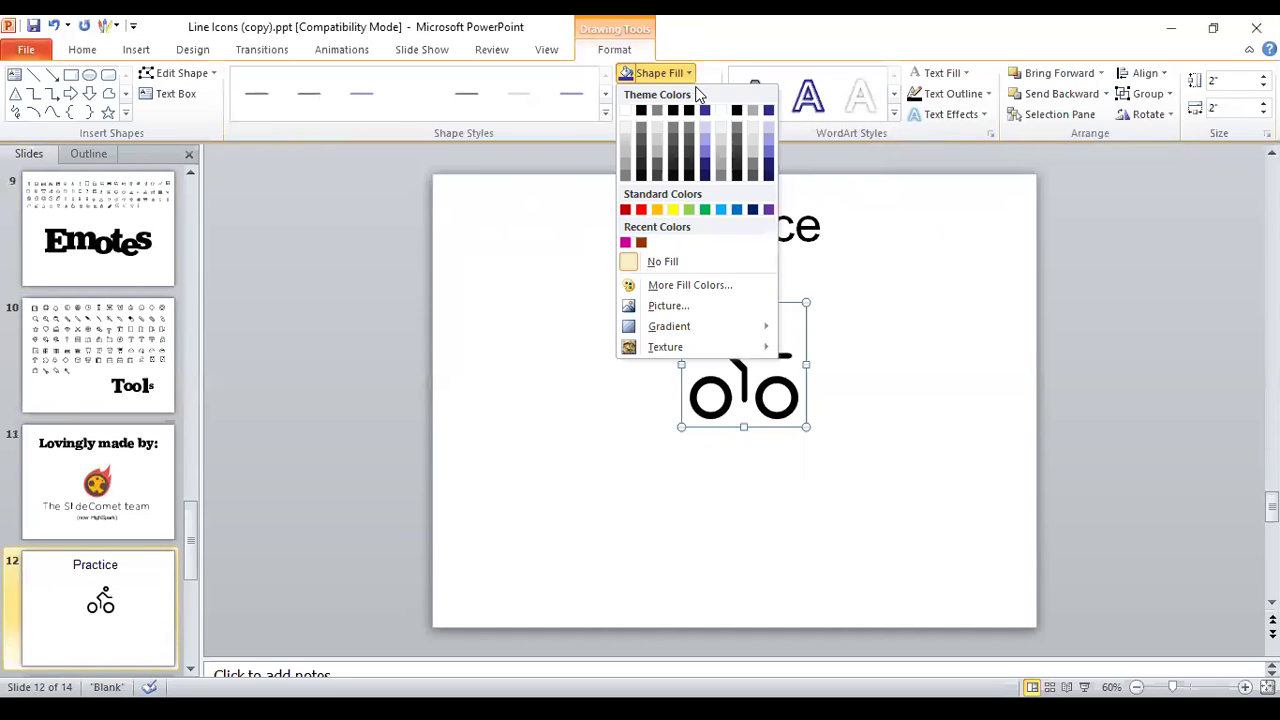
pyautogui.click(738, 212)
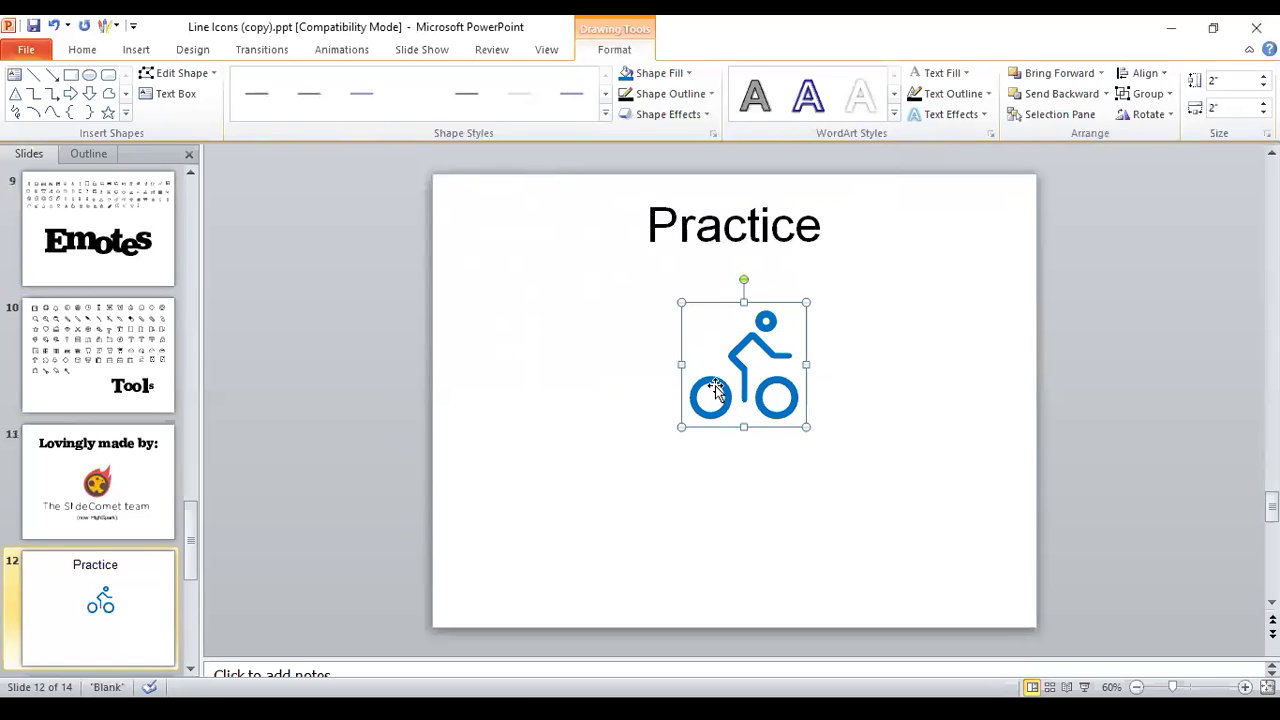
pyautogui.click(717, 386)
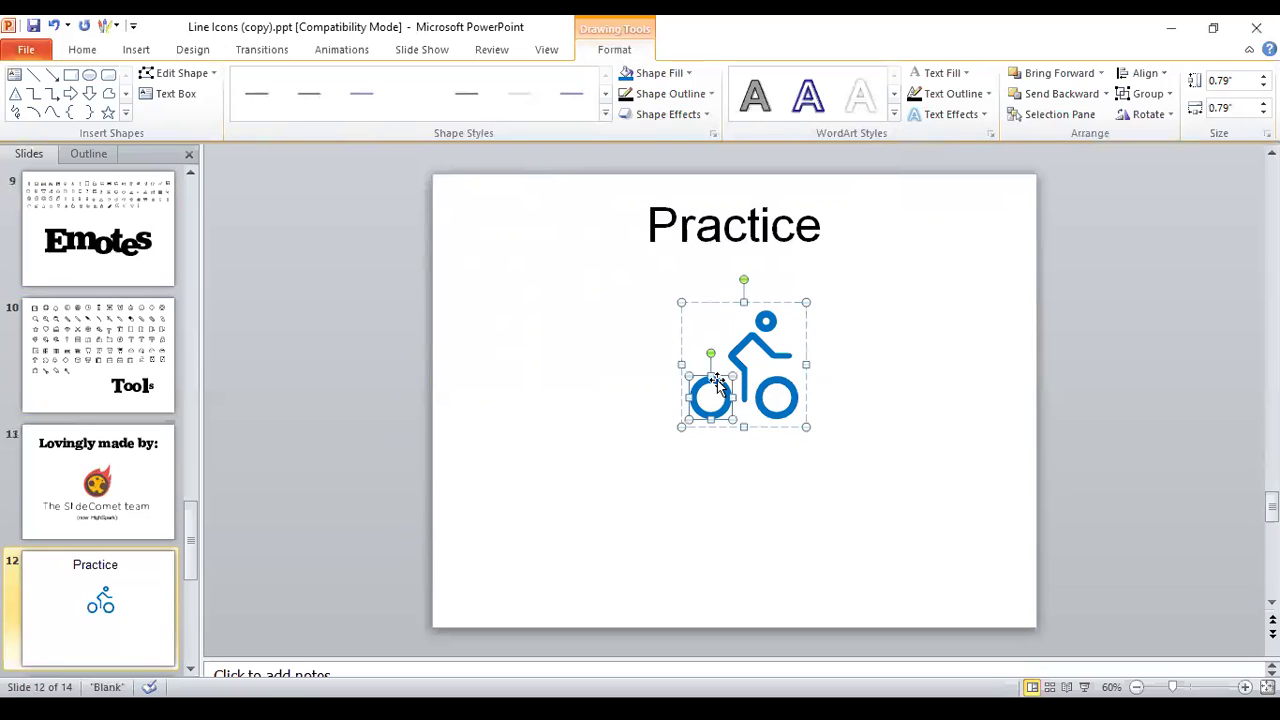
pyautogui.click(690, 74)
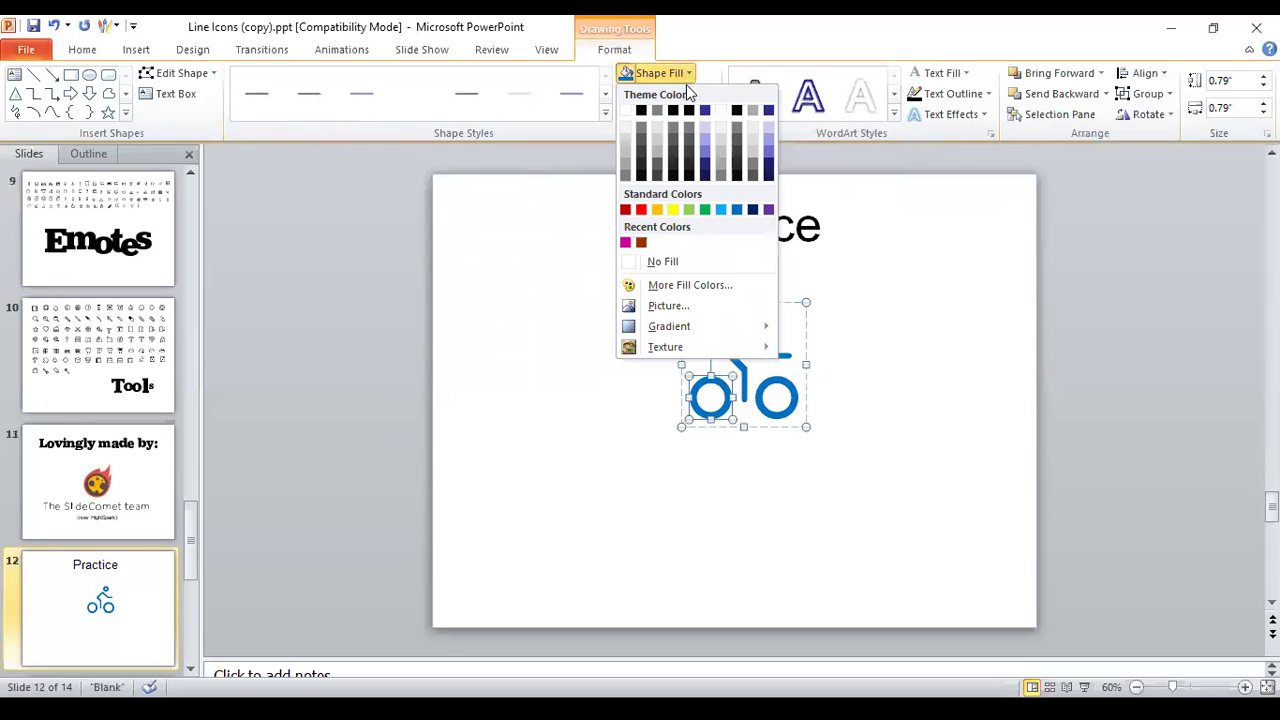
pyautogui.click(703, 209)
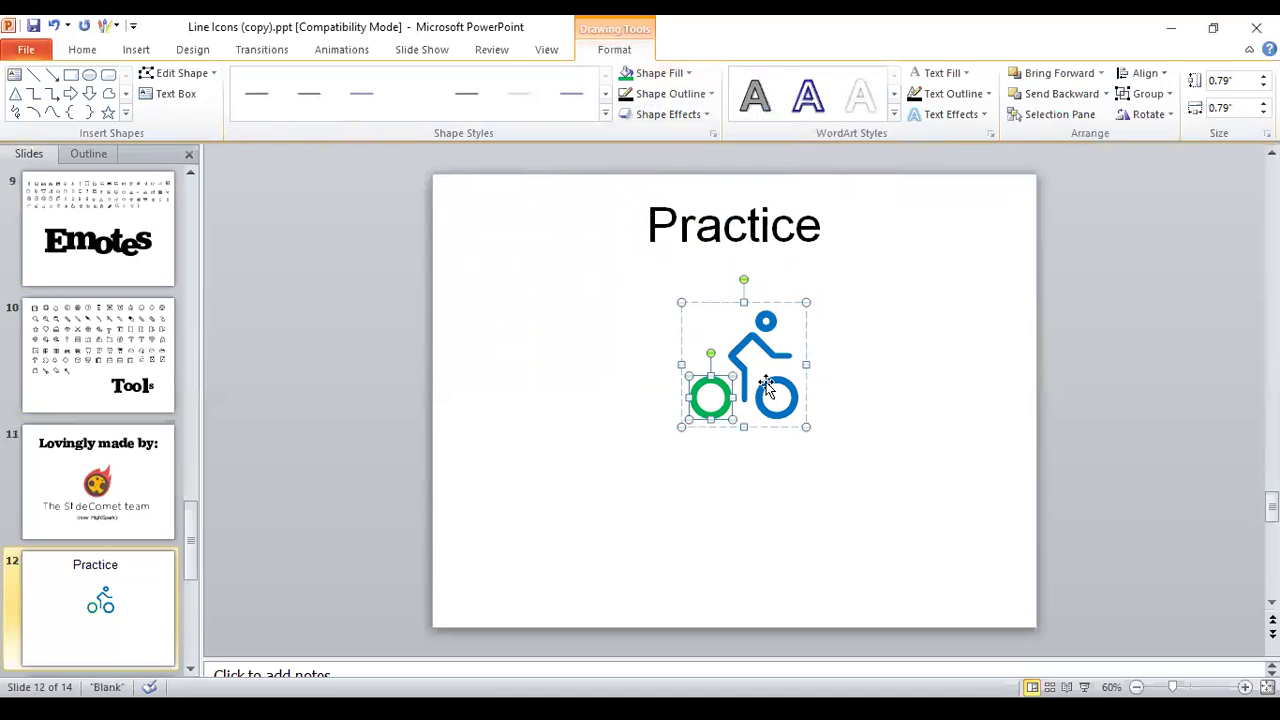
pyautogui.click(766, 388)
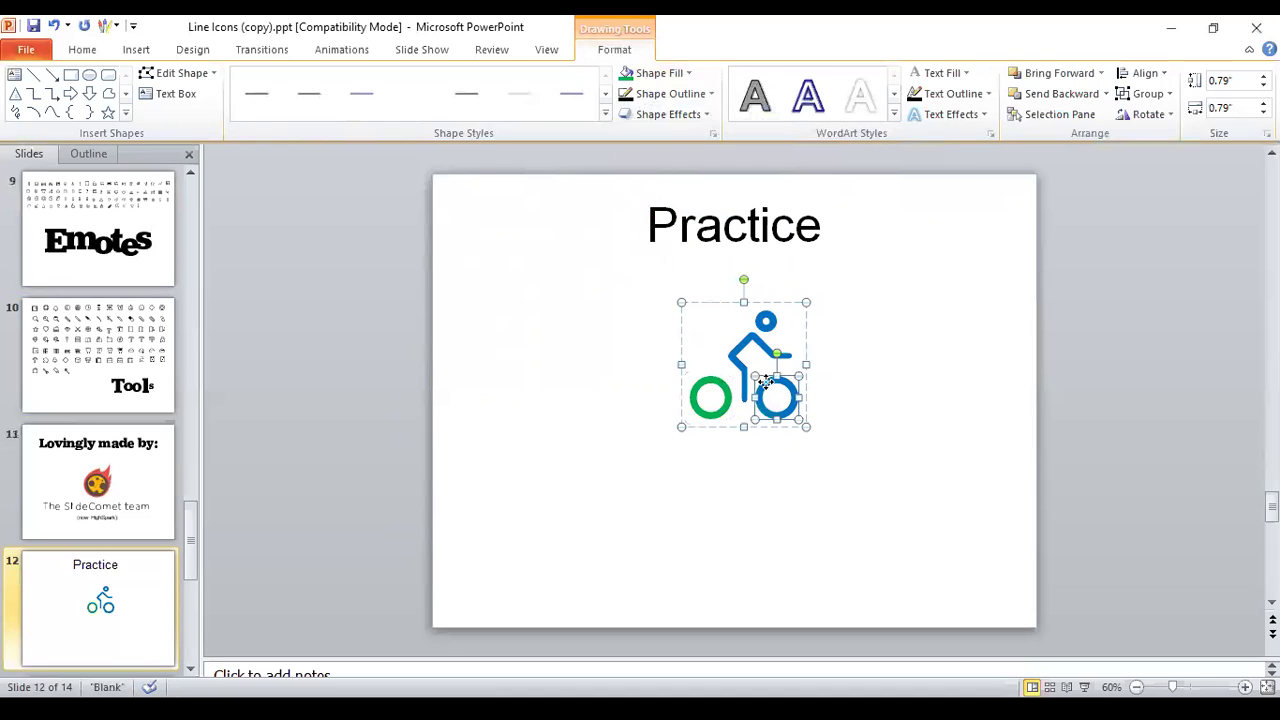
pyautogui.click(625, 75)
pyautogui.click(741, 503)
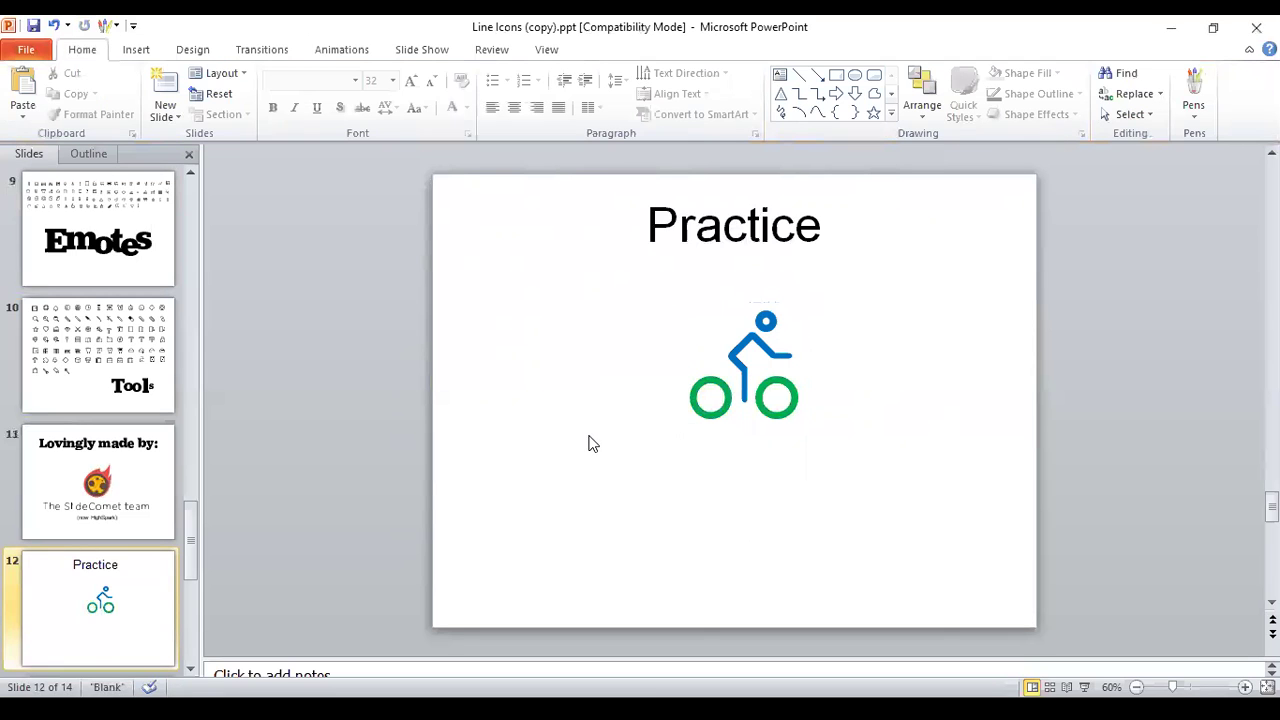
# Scroll down the slide list to slide 14, with the blue cyclist beside mountains
pyautogui.scroll(-1, 591, 443)
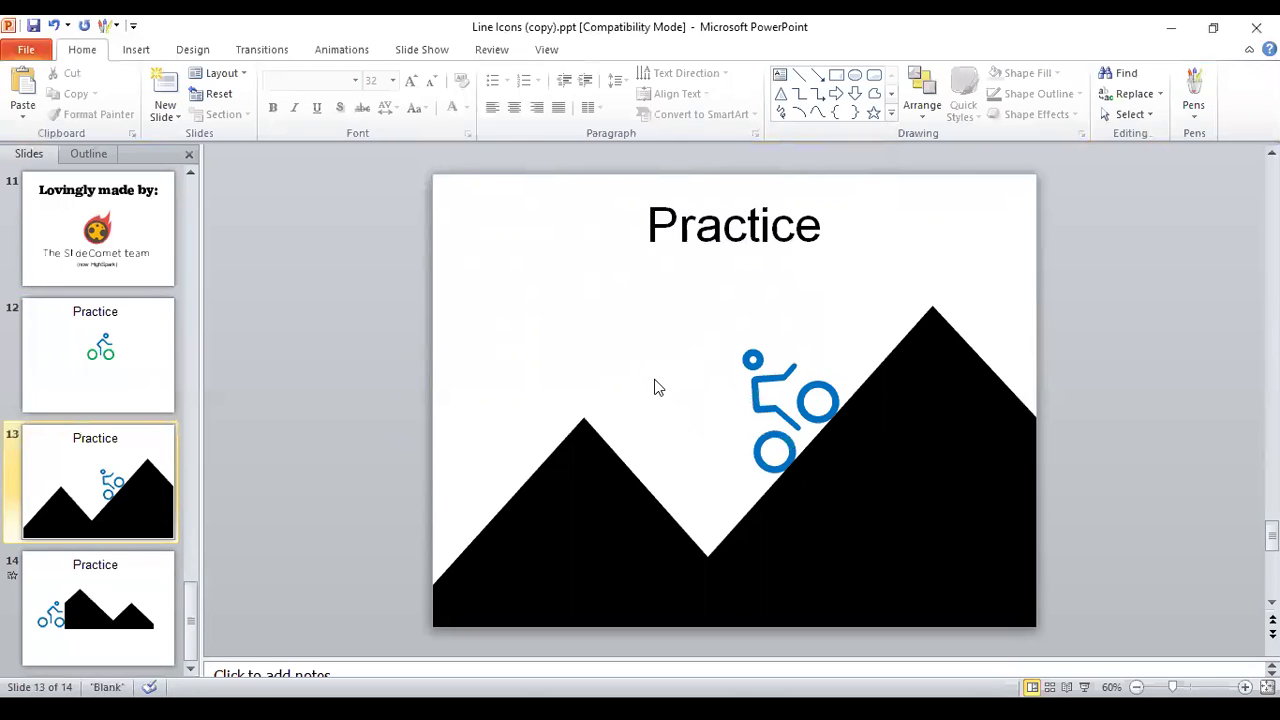
pyautogui.scroll(-1, 285, 372)
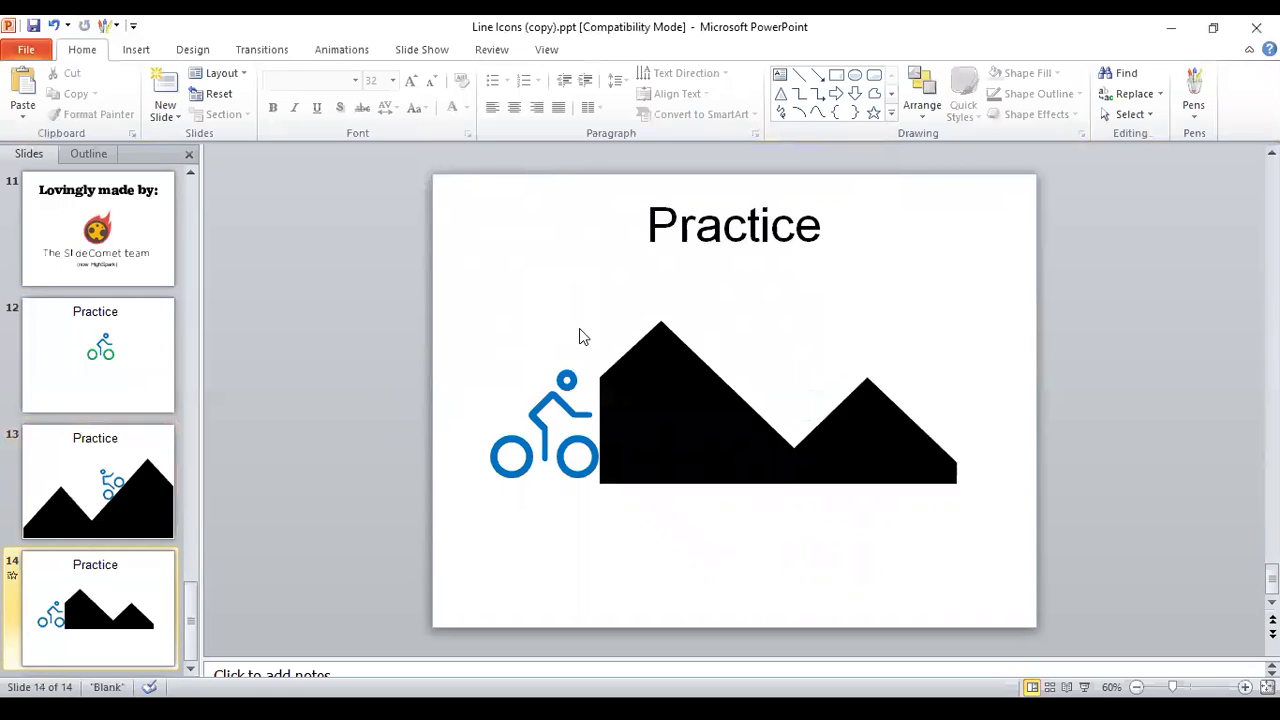
pyautogui.click(637, 434)
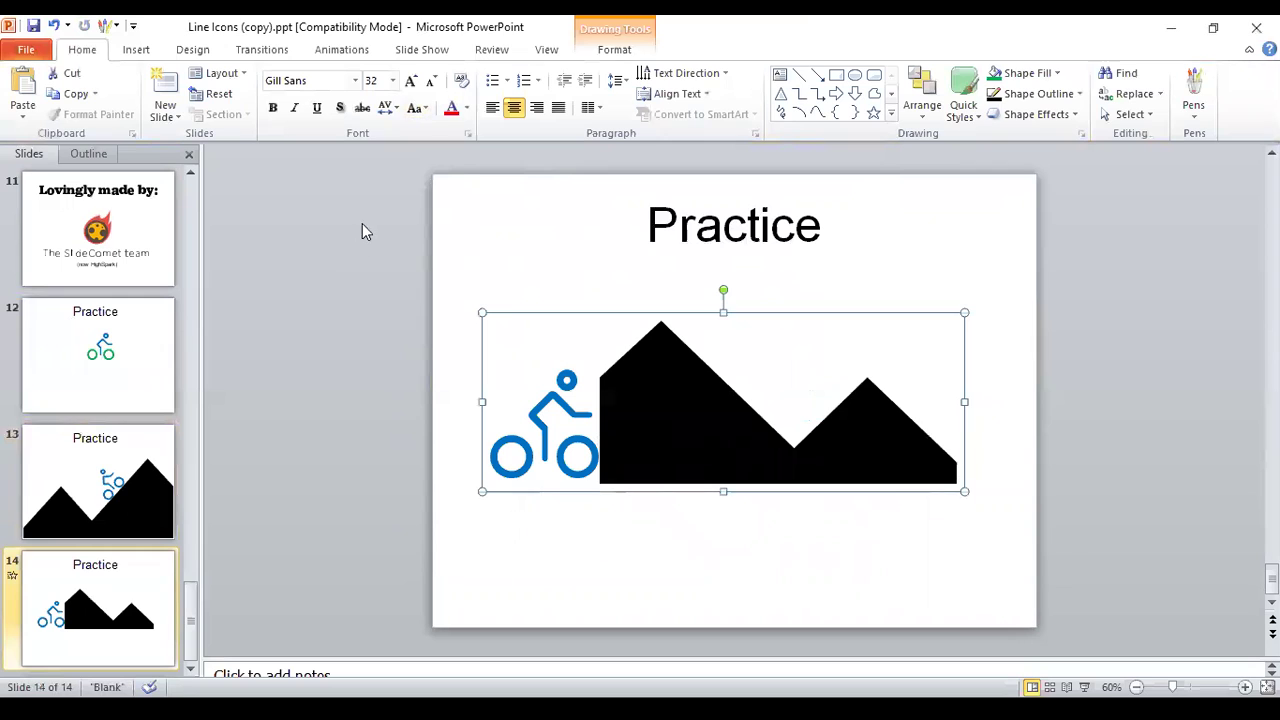
pyautogui.click(339, 50)
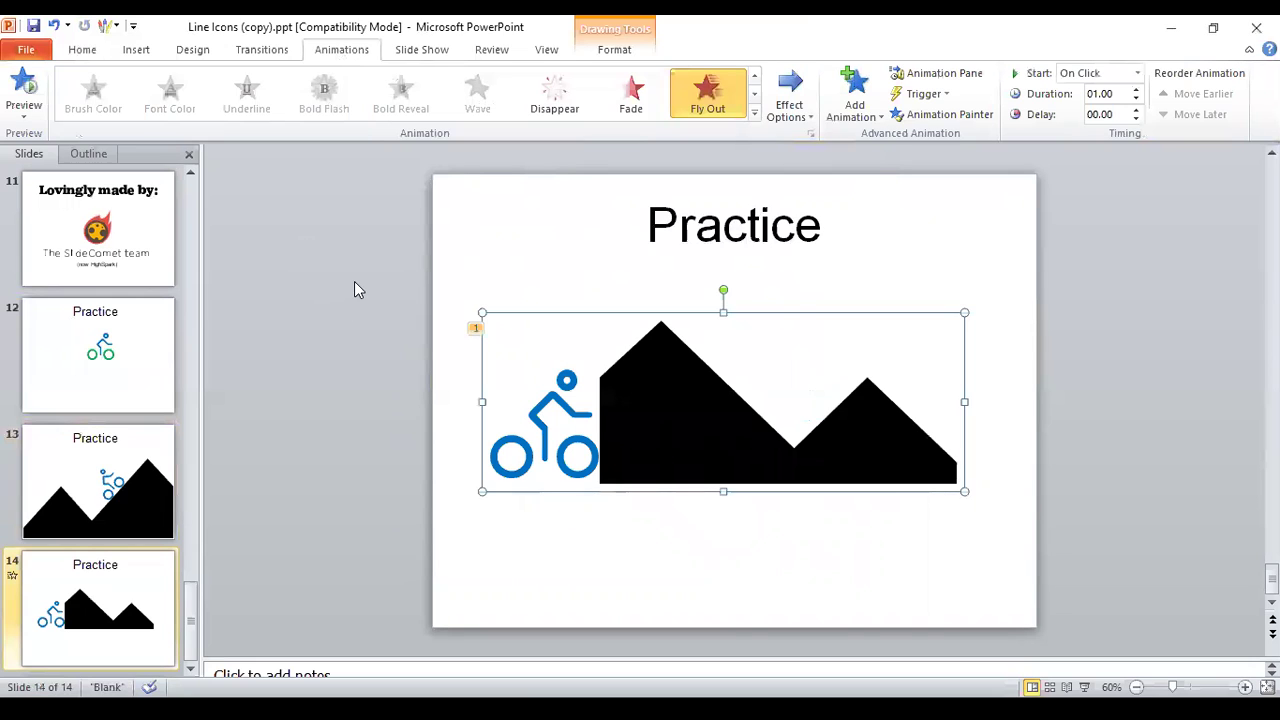
pyautogui.click(22, 88)
pyautogui.click(483, 217)
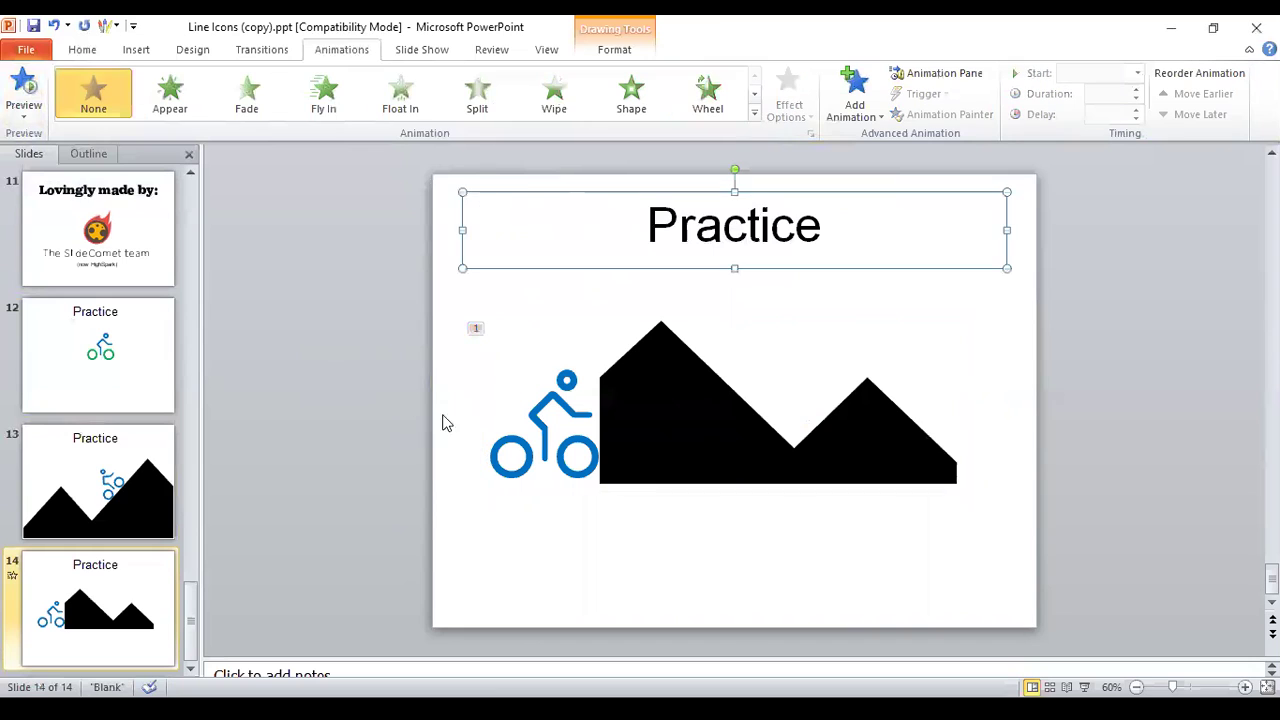
pyautogui.click(409, 398)
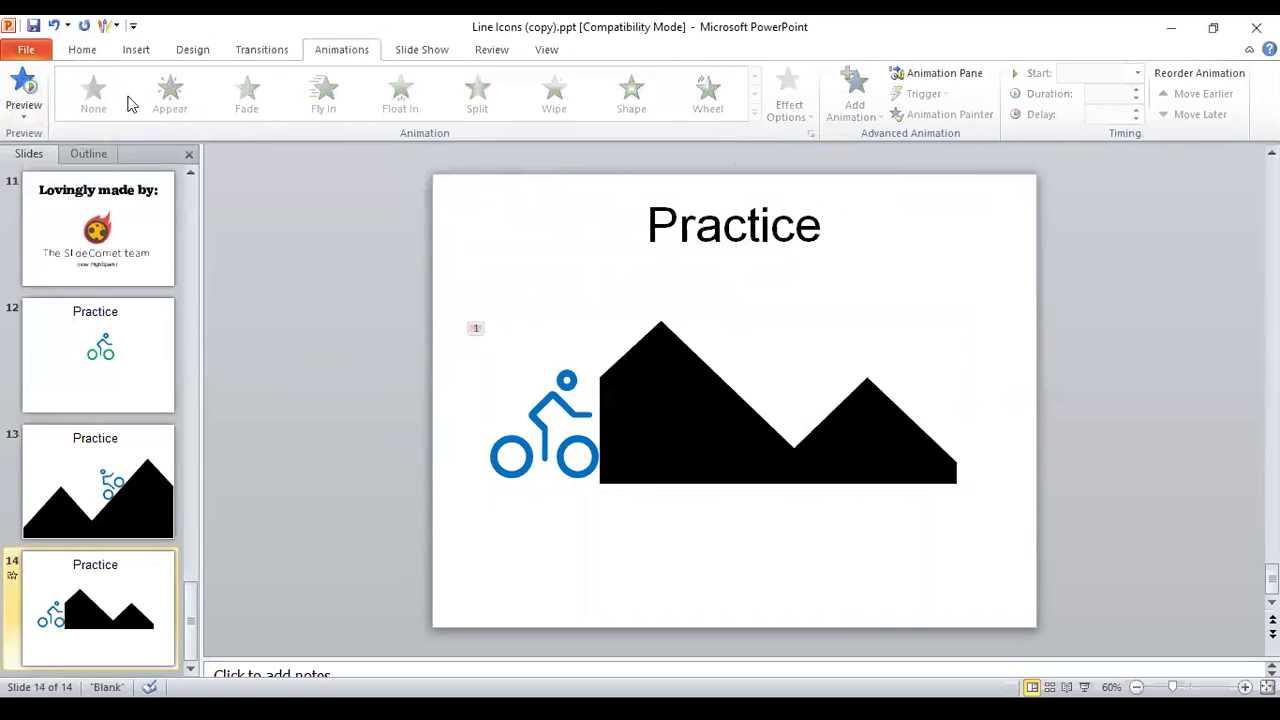
pyautogui.click(83, 49)
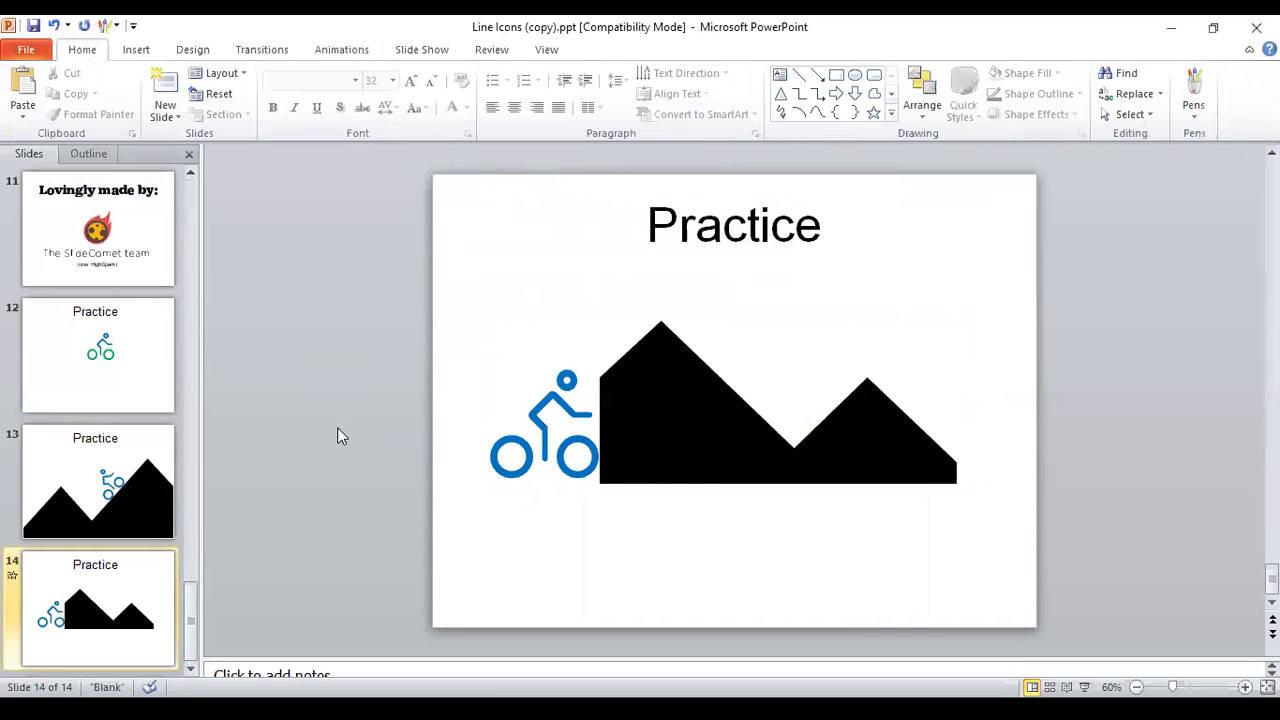